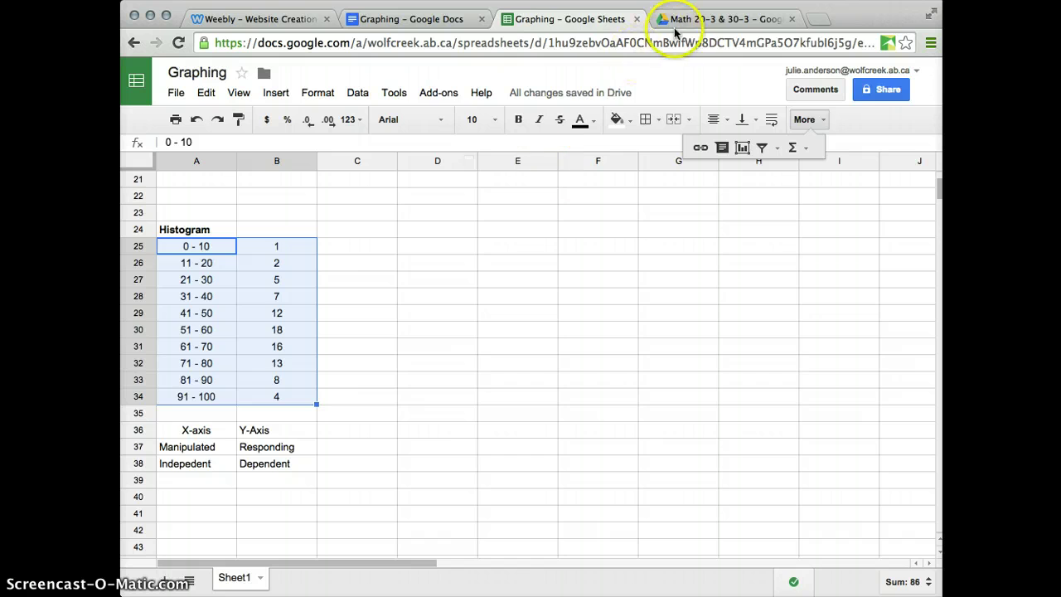
- View the new-file options in the Math 20-3 & 30-3 Drive folder and return to the Graphing spreadsheet
{"action": "left_click", "coordinate": [675, 20]}
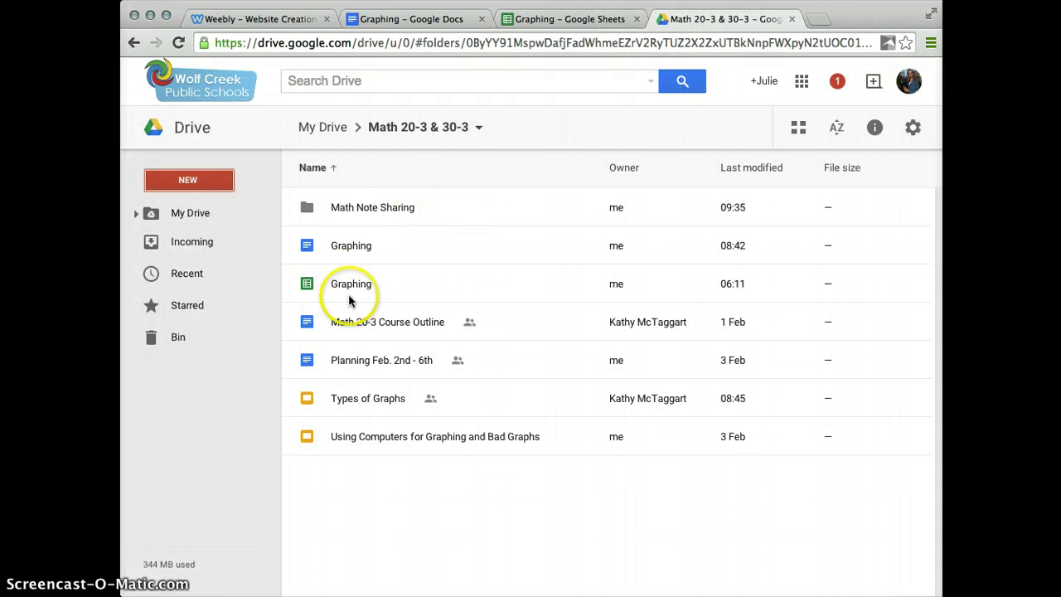
{"action": "left_click", "coordinate": [219, 184]}
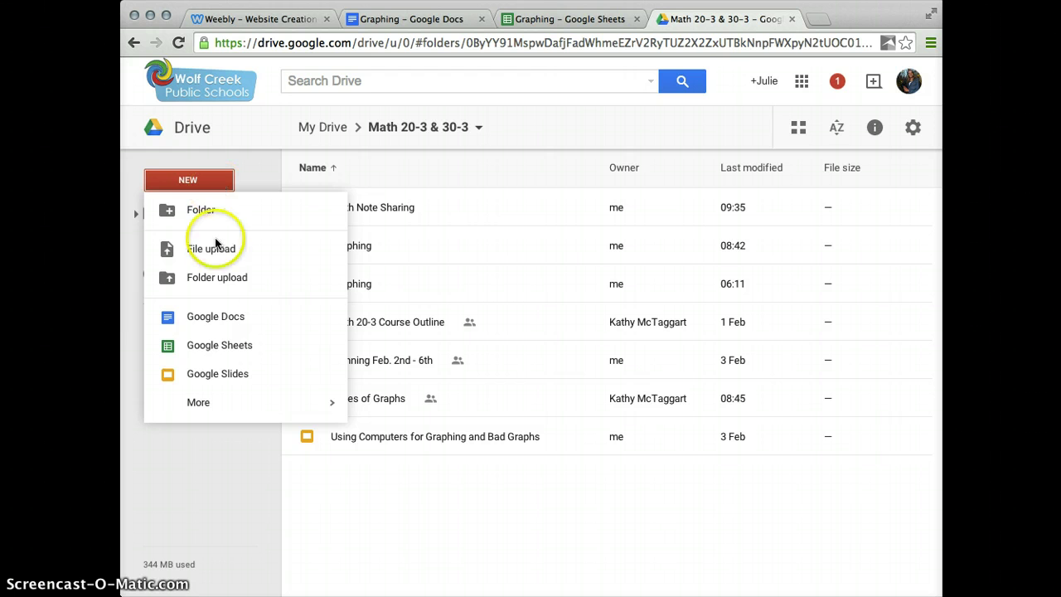
{"action": "left_click", "coordinate": [578, 23]}
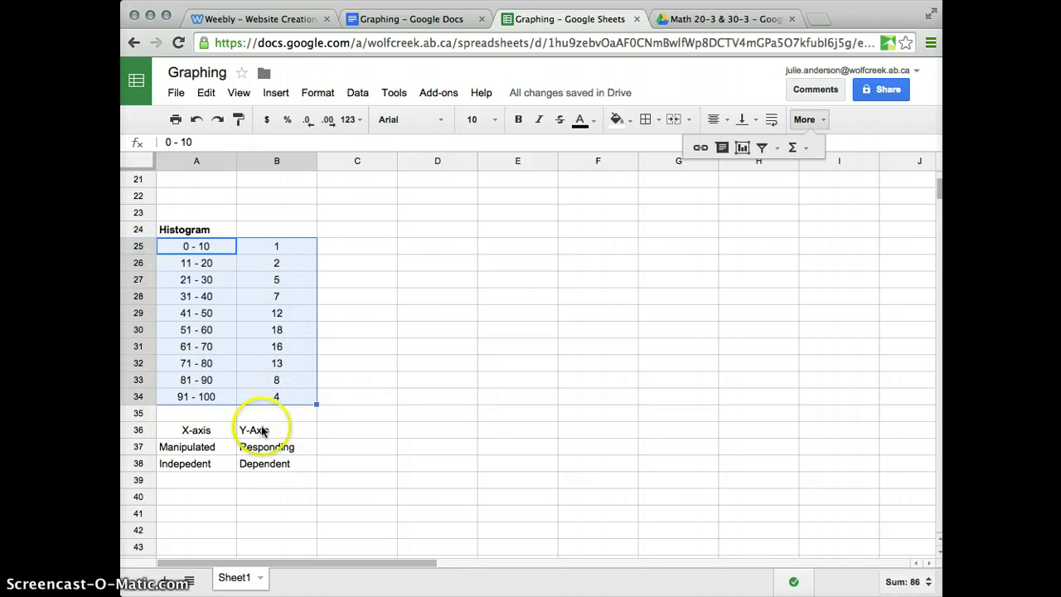
- Highlight the X-axis notes in A36:A38, followed by the Y-Axis notes in B36:B38, to review the variable types
{"action": "left_click", "coordinate": [350, 283]}
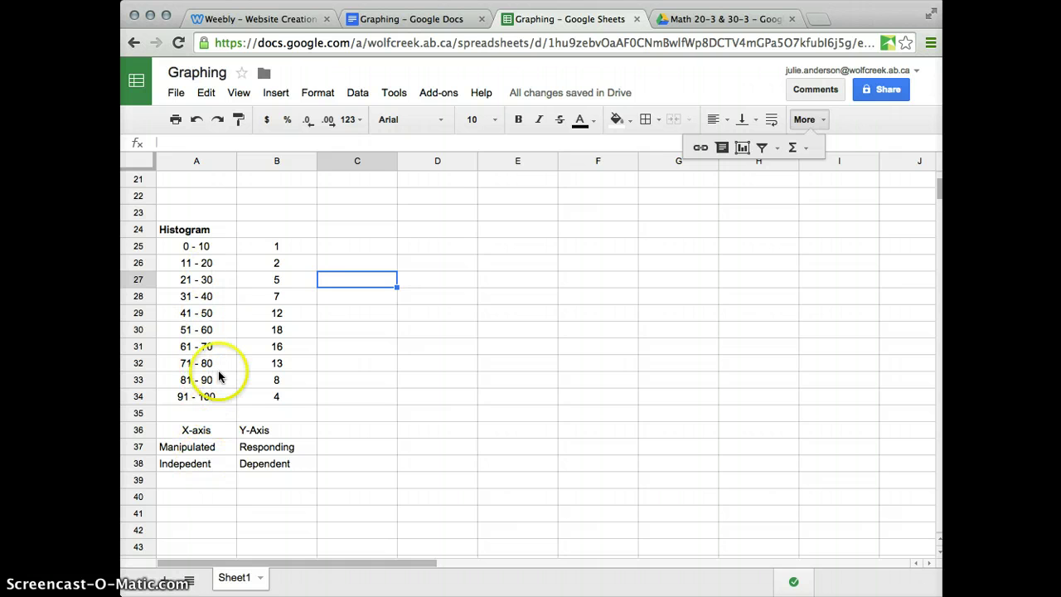
{"action": "left_click", "coordinate": [205, 435]}
{"action": "left_click_drag", "start_coordinate": [205, 434], "coordinate": [206, 465]}
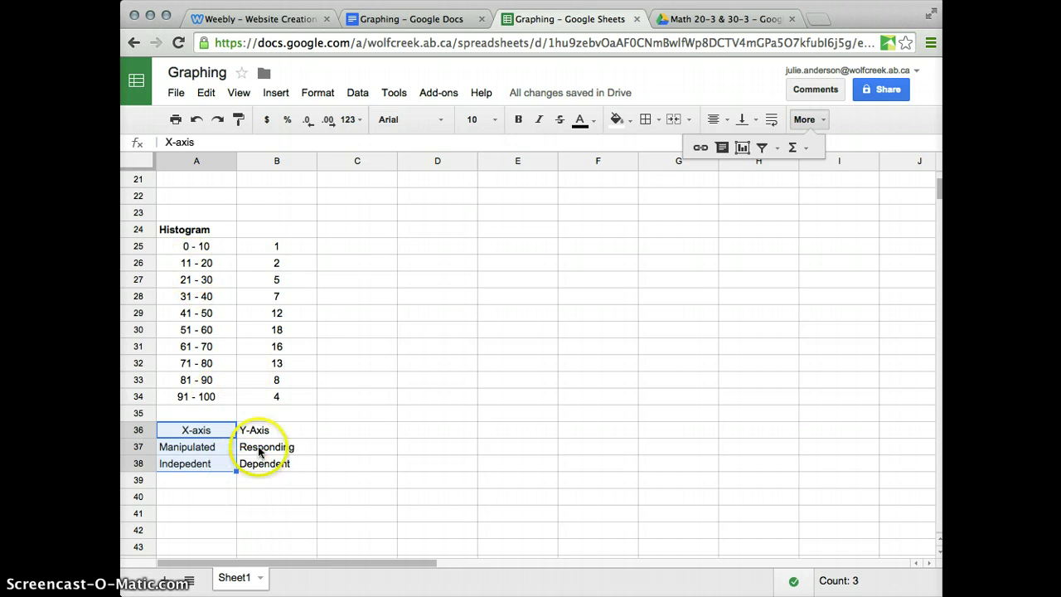
{"action": "left_click", "coordinate": [260, 435]}
{"action": "left_click_drag", "start_coordinate": [260, 449], "coordinate": [259, 469]}
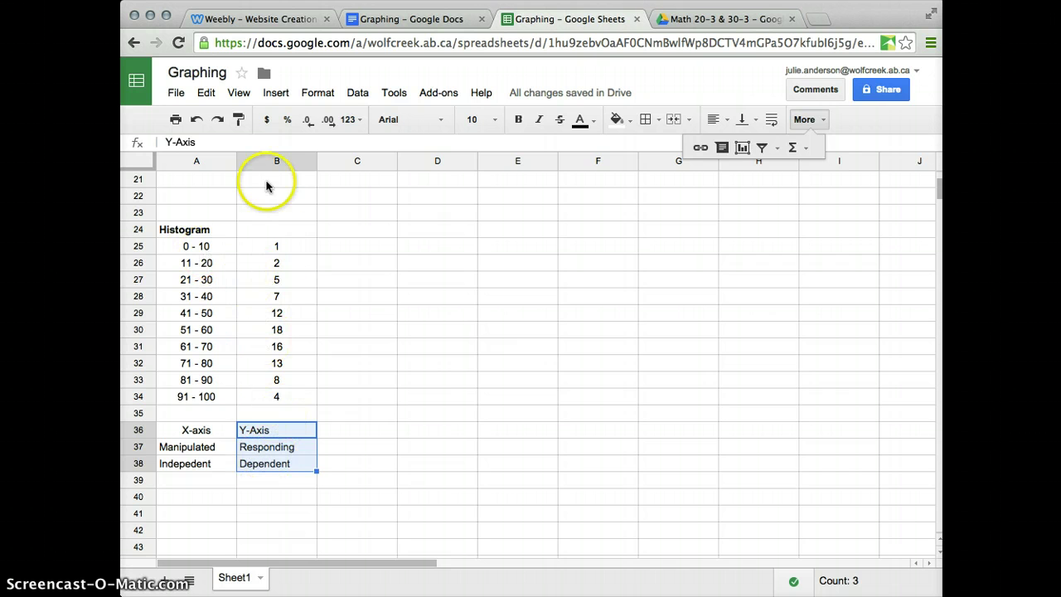
- Start a chart from the histogram data in A25:B34 and set its type to Column chart
{"action": "left_click", "coordinate": [182, 249]}
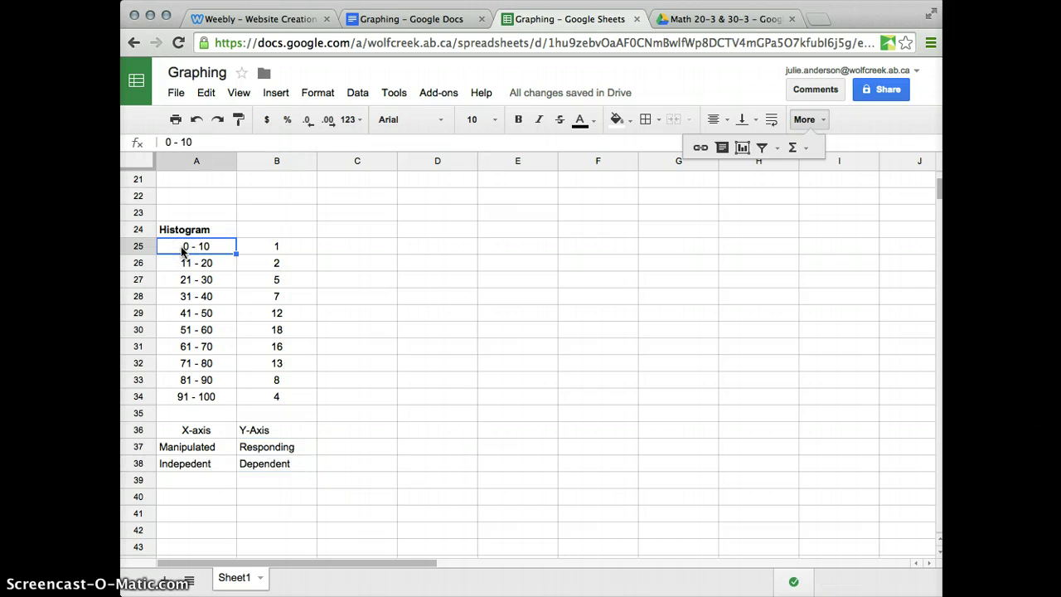
{"action": "left_click_drag", "start_coordinate": [194, 254], "coordinate": [271, 396]}
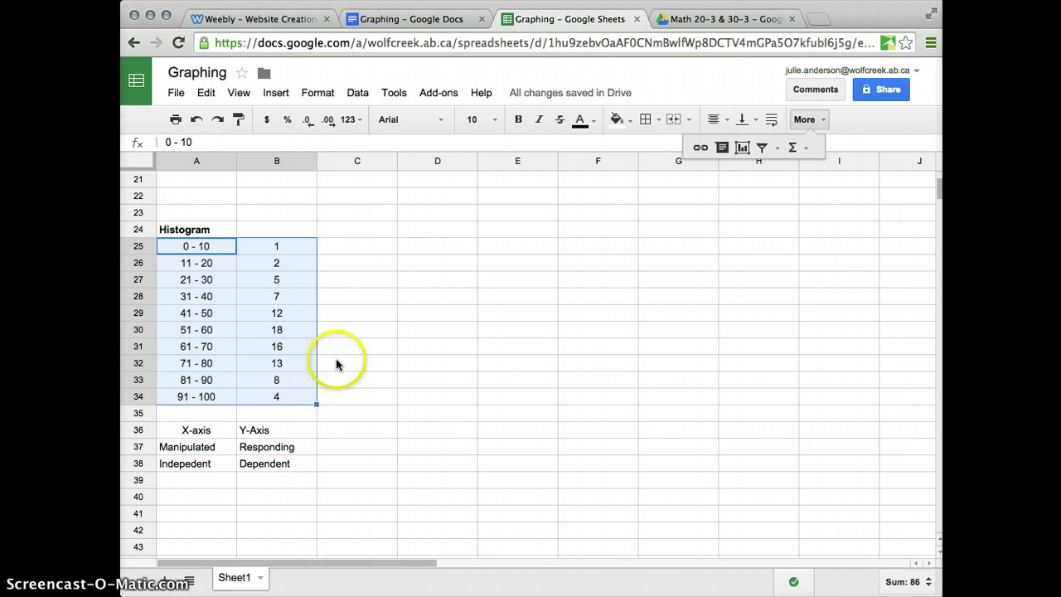
{"action": "left_click", "coordinate": [742, 148]}
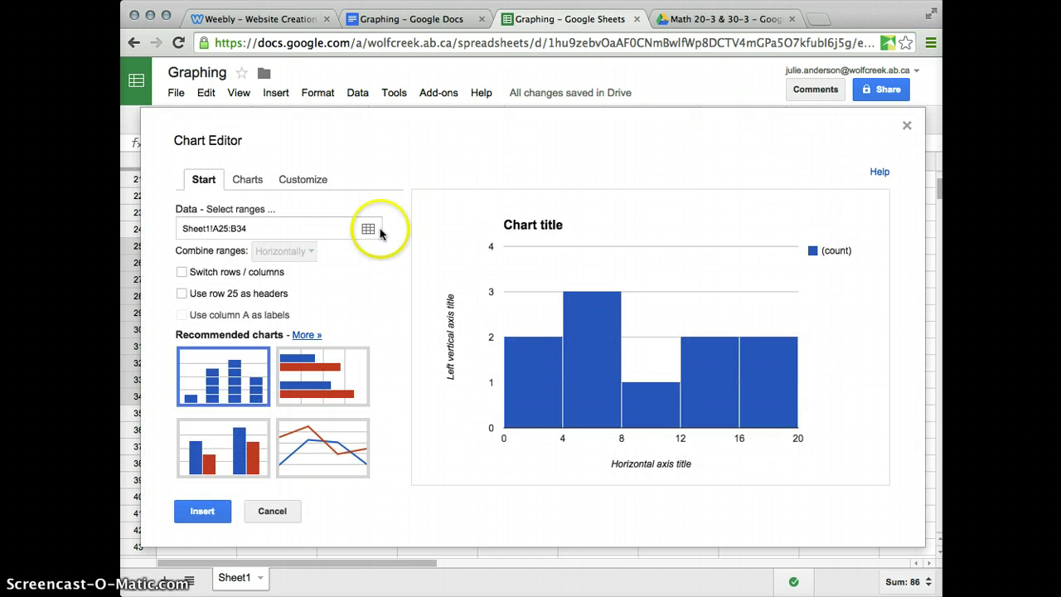
{"action": "left_click", "coordinate": [259, 181]}
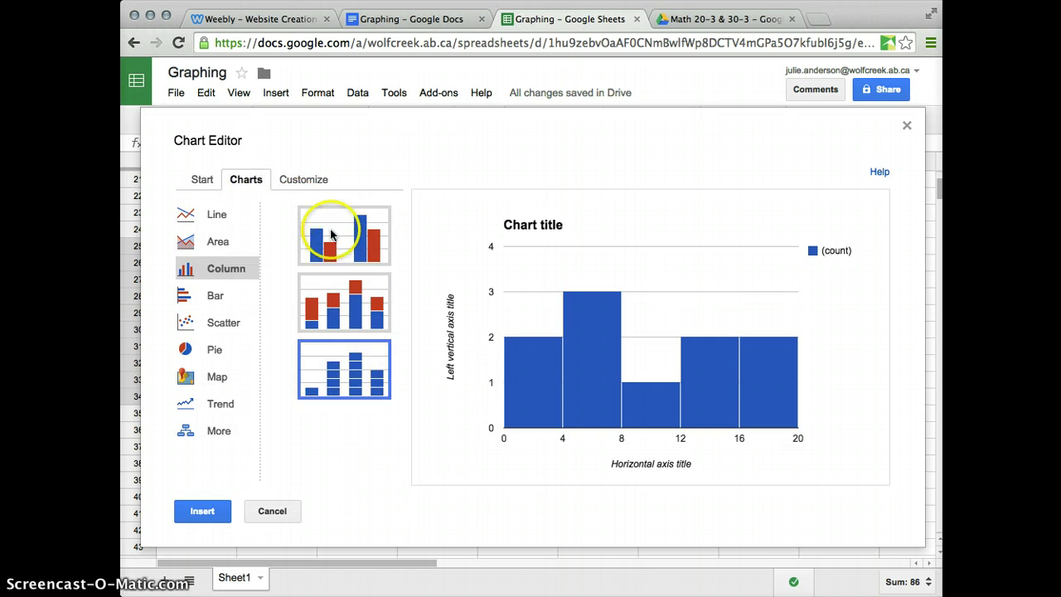
{"action": "left_click", "coordinate": [335, 245]}
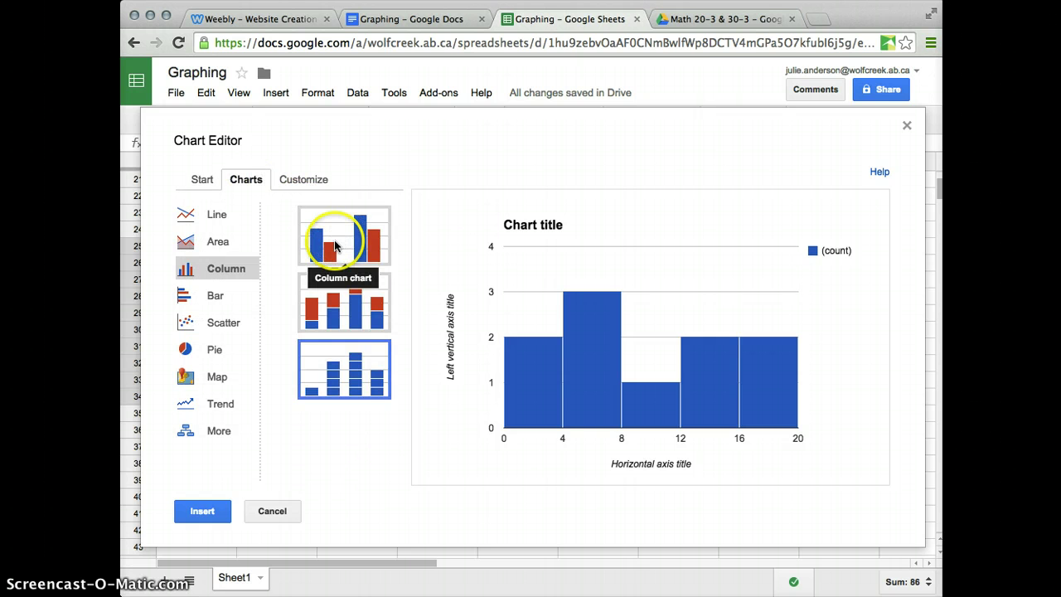
{"action": "left_click", "coordinate": [334, 240]}
- Try the Histogram chart type on the selected data
{"action": "left_click", "coordinate": [317, 369]}
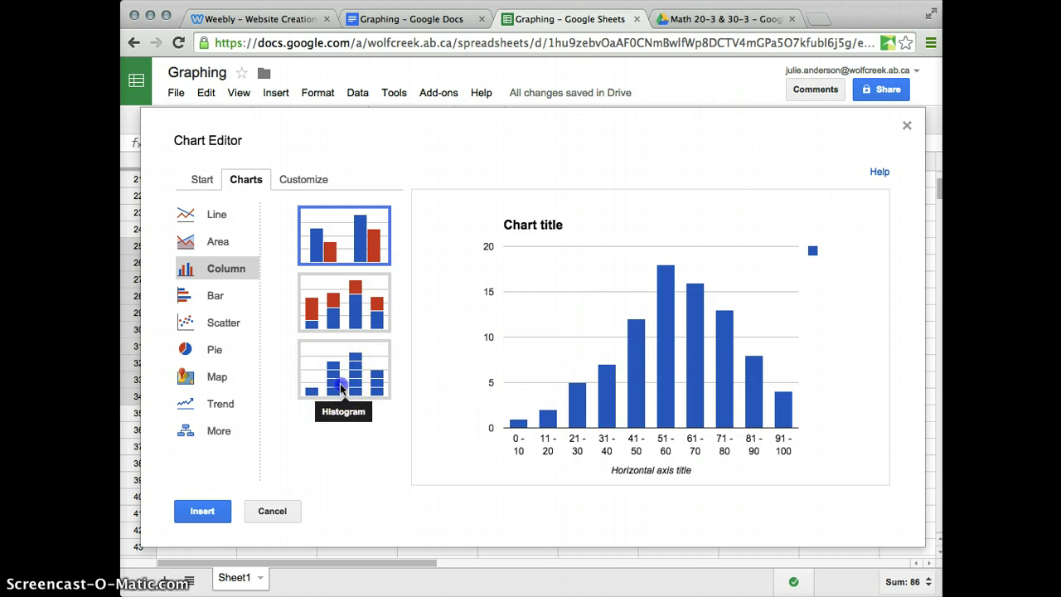
{"action": "left_click", "coordinate": [340, 390]}
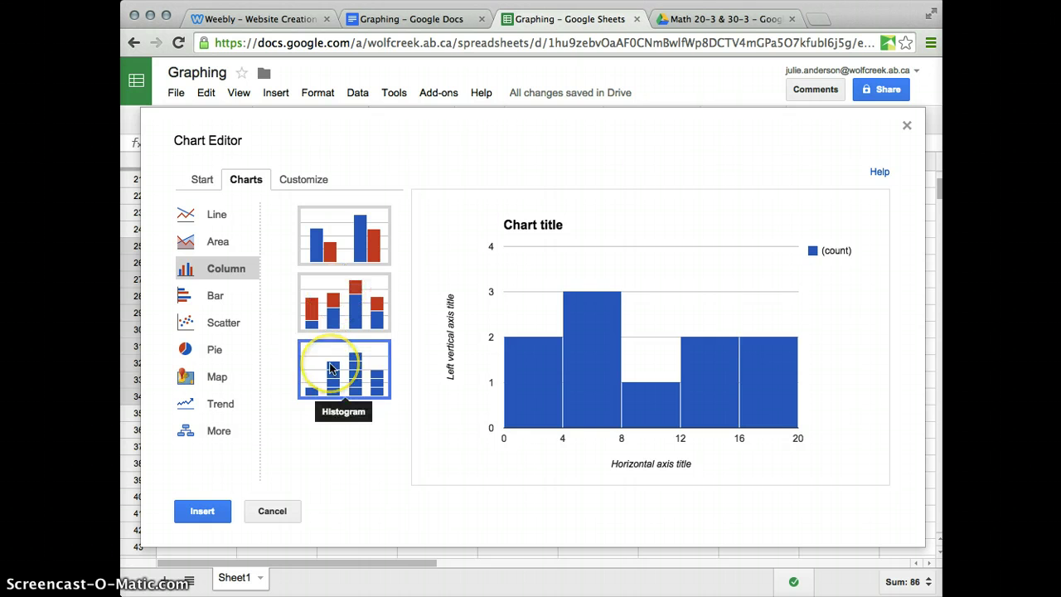
{"action": "left_click", "coordinate": [334, 384]}
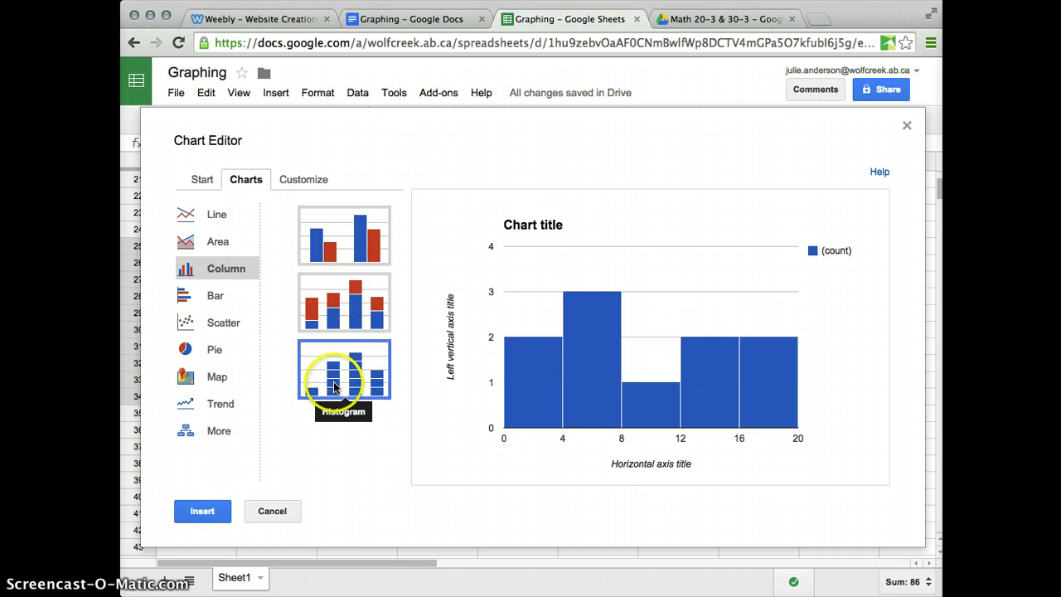
- Insert the chart as a Column chart and move it beside the histogram data, clear of columns A and B
{"action": "left_click", "coordinate": [369, 244]}
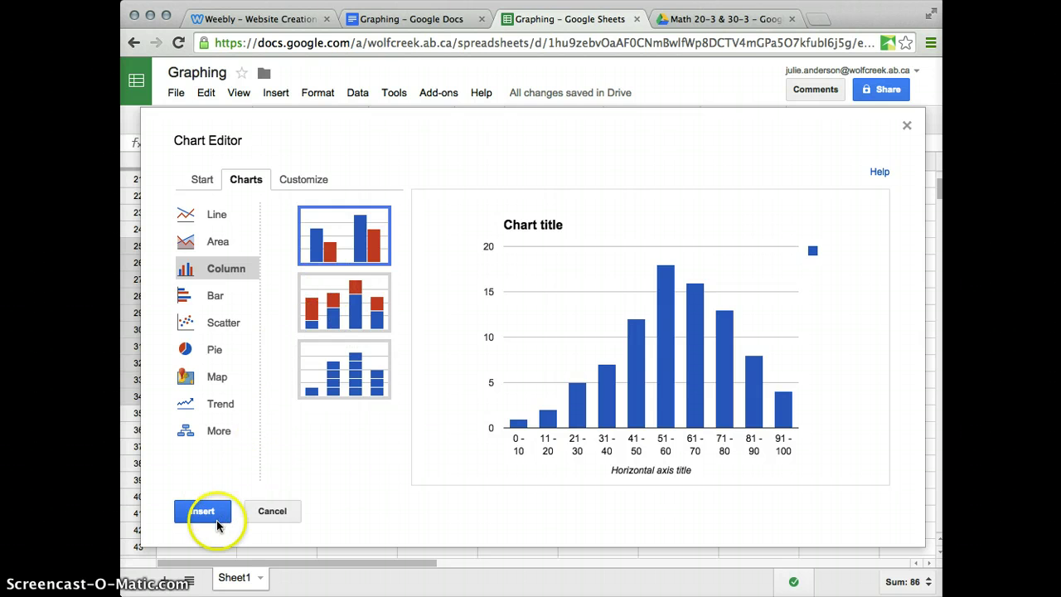
{"action": "left_click", "coordinate": [203, 510]}
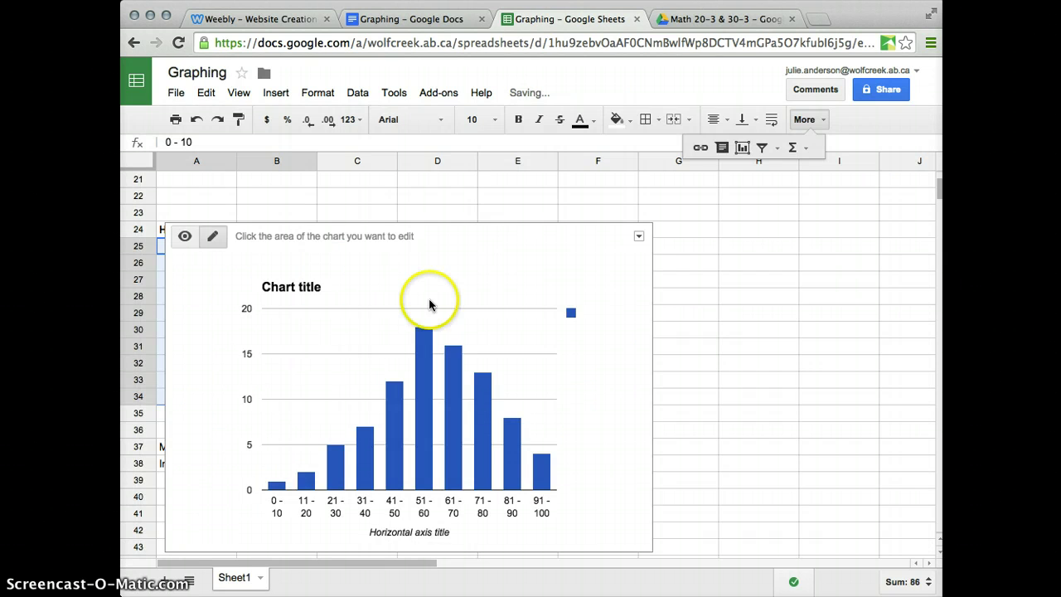
{"action": "left_click_drag", "start_coordinate": [501, 242], "coordinate": [706, 224]}
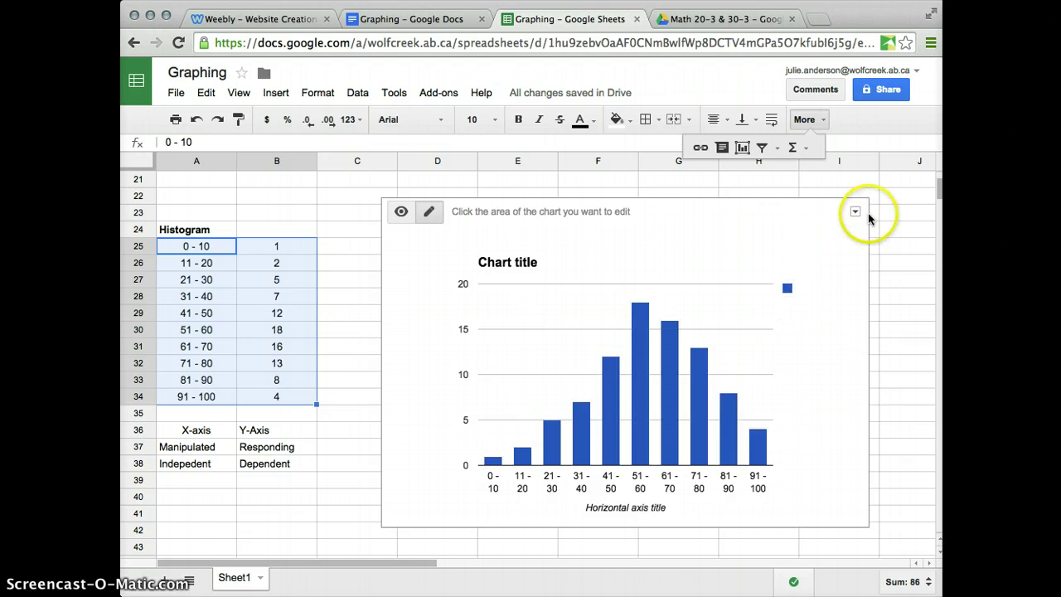
- Review the Graphing Rules list in the Graphing document and return to the Graphing spreadsheet
{"action": "left_click", "coordinate": [435, 24]}
{"action": "scroll", "coordinate": [392, 330], "scroll_direction": "down", "scroll_amount": 1}
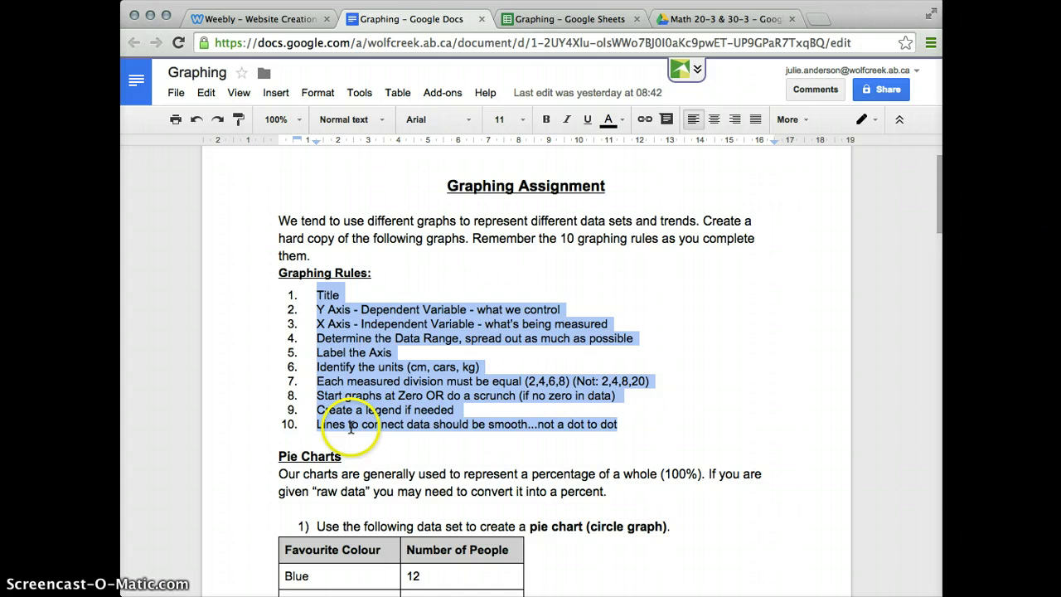
{"action": "scroll", "coordinate": [356, 419], "scroll_direction": "down", "scroll_amount": 1}
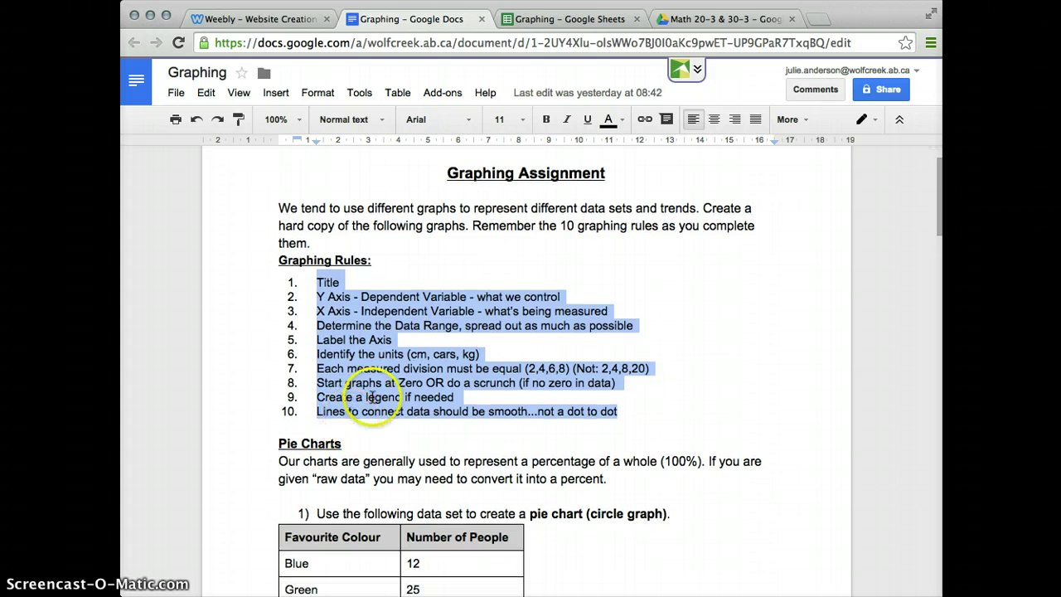
{"action": "left_click", "coordinate": [543, 19]}
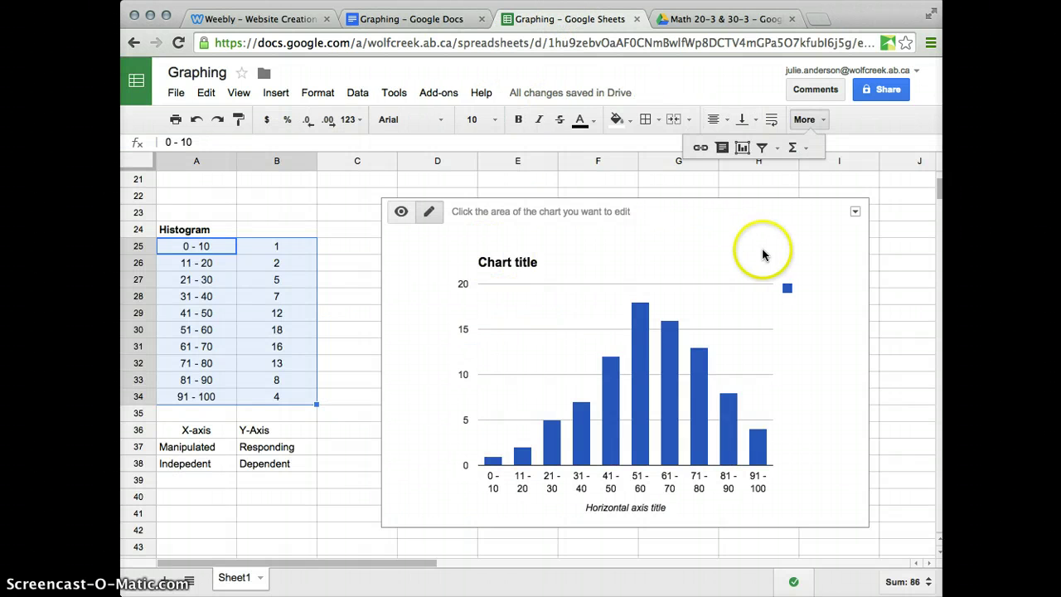
- Open the column chart's advanced editing options and set the chart title to "Student Percentage on an Exam"
{"action": "left_click", "coordinate": [857, 213]}
{"action": "left_click", "coordinate": [816, 232]}
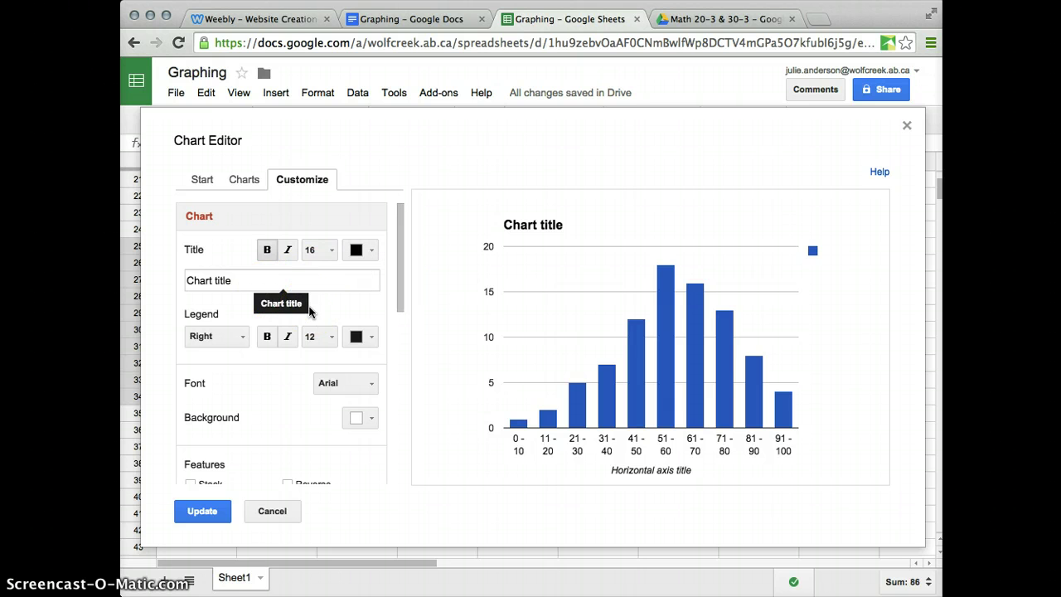
{"action": "left_click", "coordinate": [241, 273]}
{"action": "double_click", "coordinate": [242, 273]}
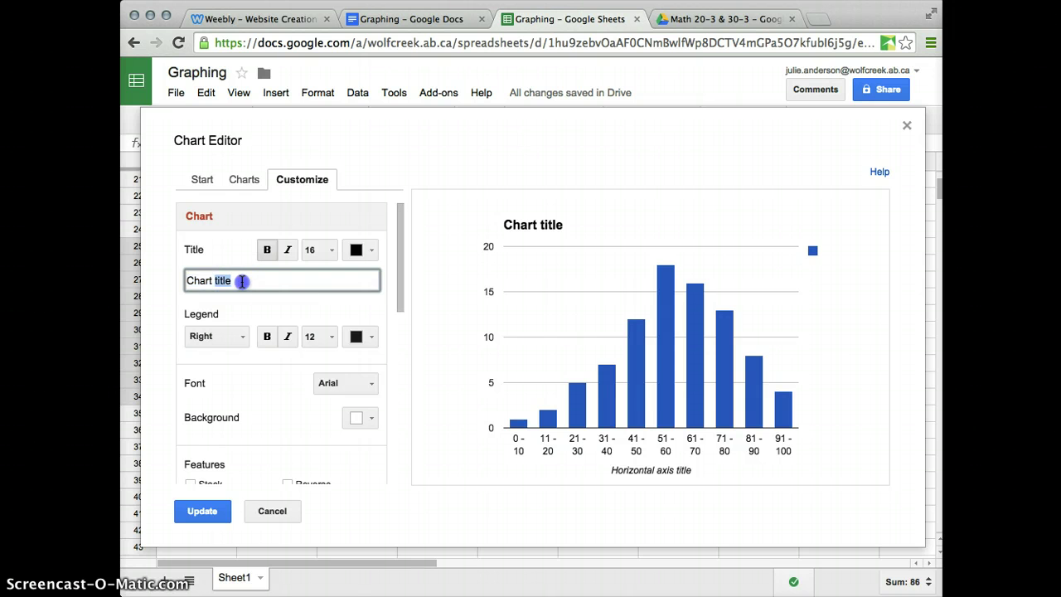
{"action": "triple_click", "coordinate": [242, 280]}
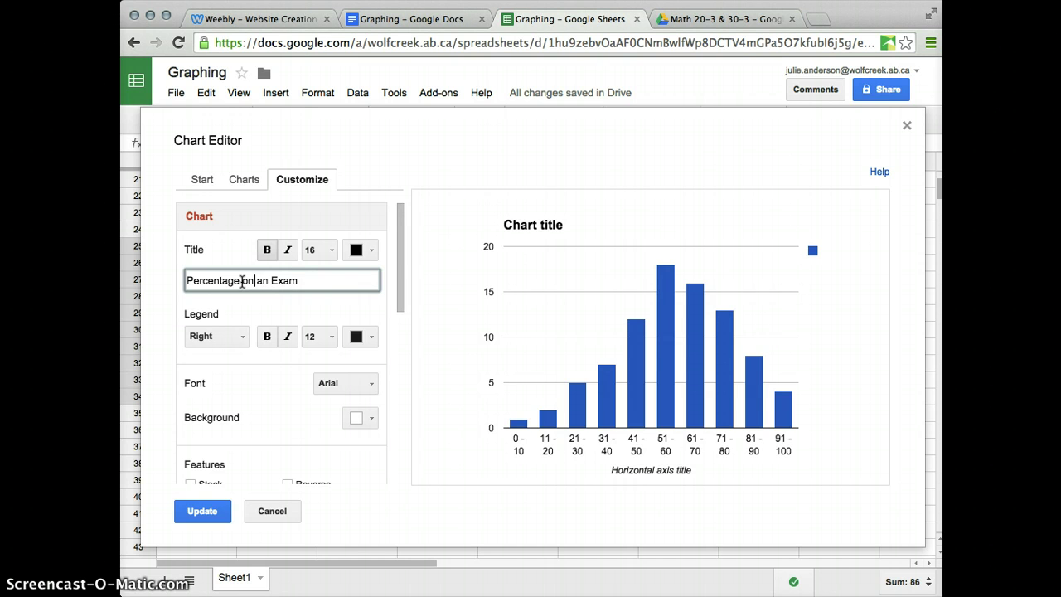
{"action": "type", "text": "Studet"}
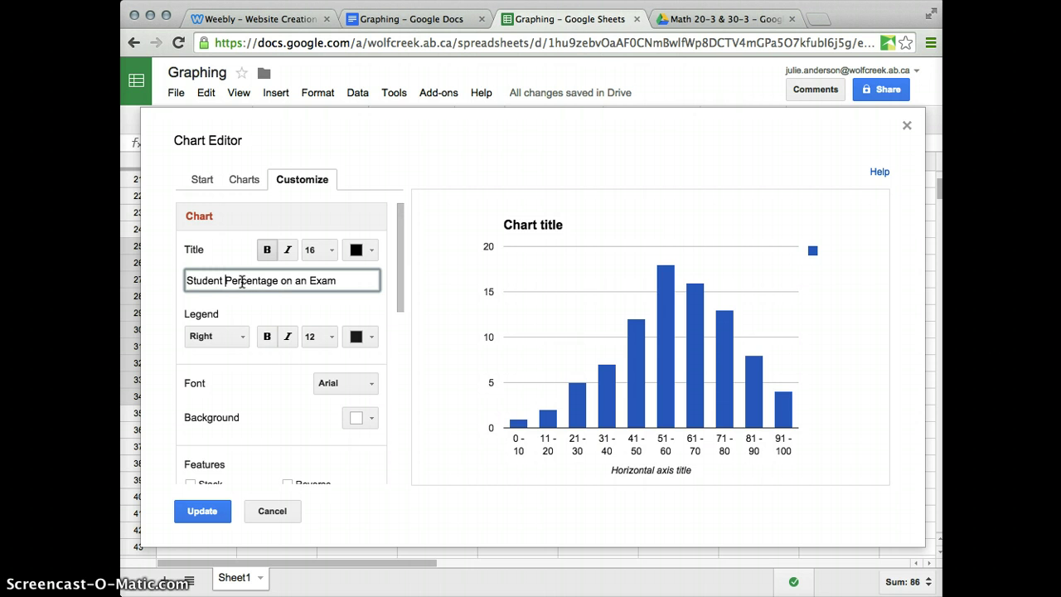
{"action": "scroll", "coordinate": [224, 320], "scroll_direction": "down", "scroll_amount": 2}
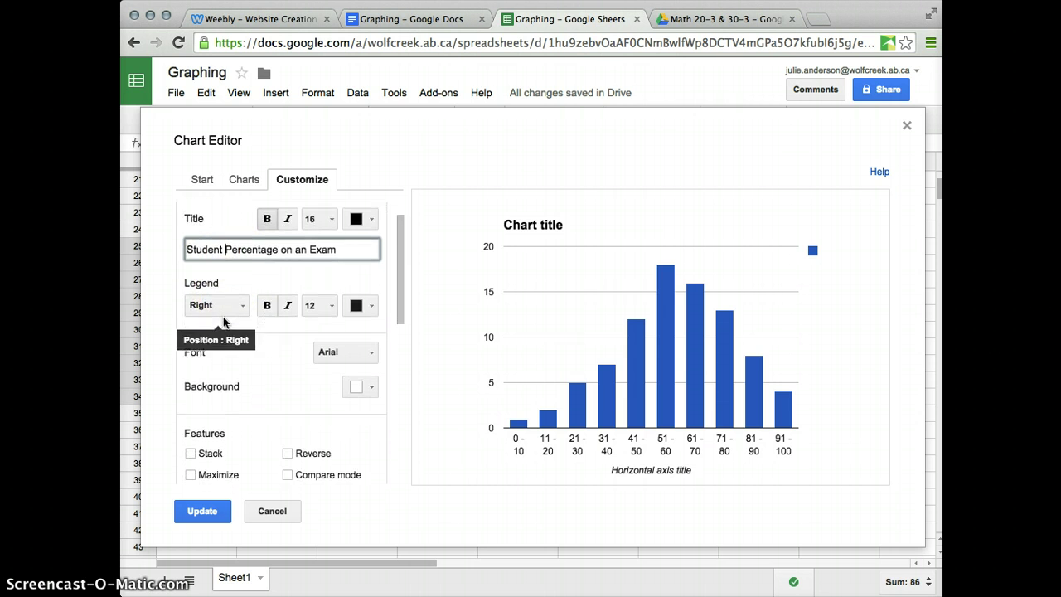
{"action": "scroll", "coordinate": [224, 322], "scroll_direction": "up", "scroll_amount": 3}
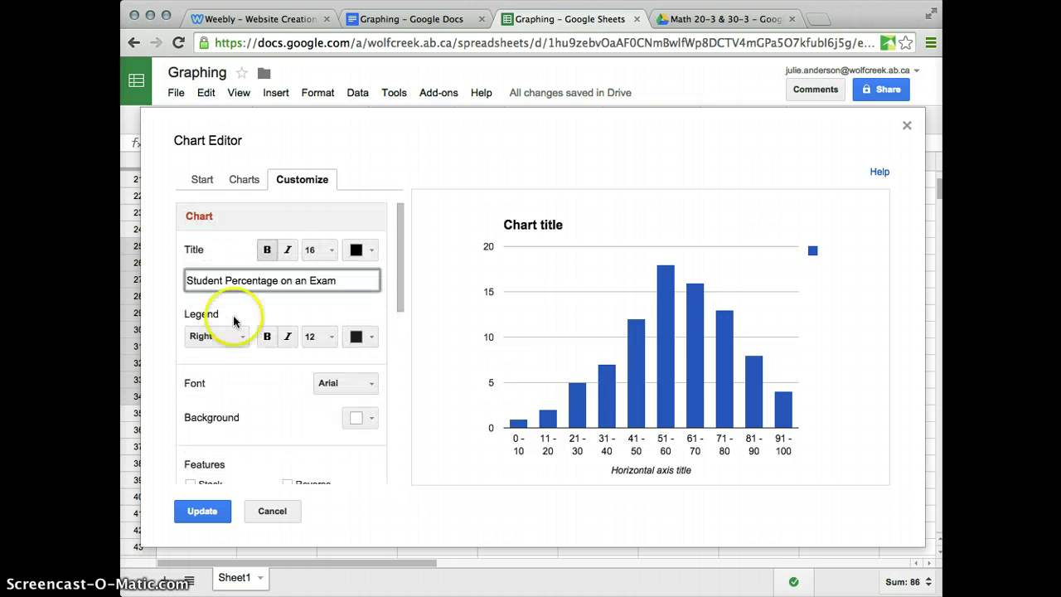
{"action": "left_click", "coordinate": [393, 270]}
- Remove the chart's legend by setting its position to None
{"action": "scroll", "coordinate": [308, 367], "scroll_direction": "down", "scroll_amount": 4}
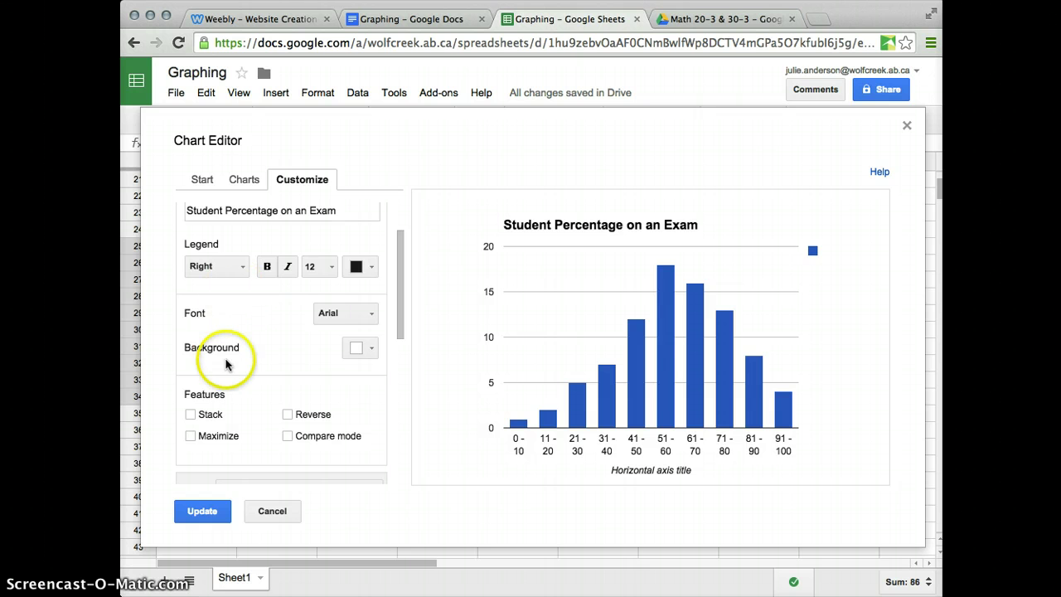
{"action": "scroll", "coordinate": [226, 365], "scroll_direction": "down", "scroll_amount": 1}
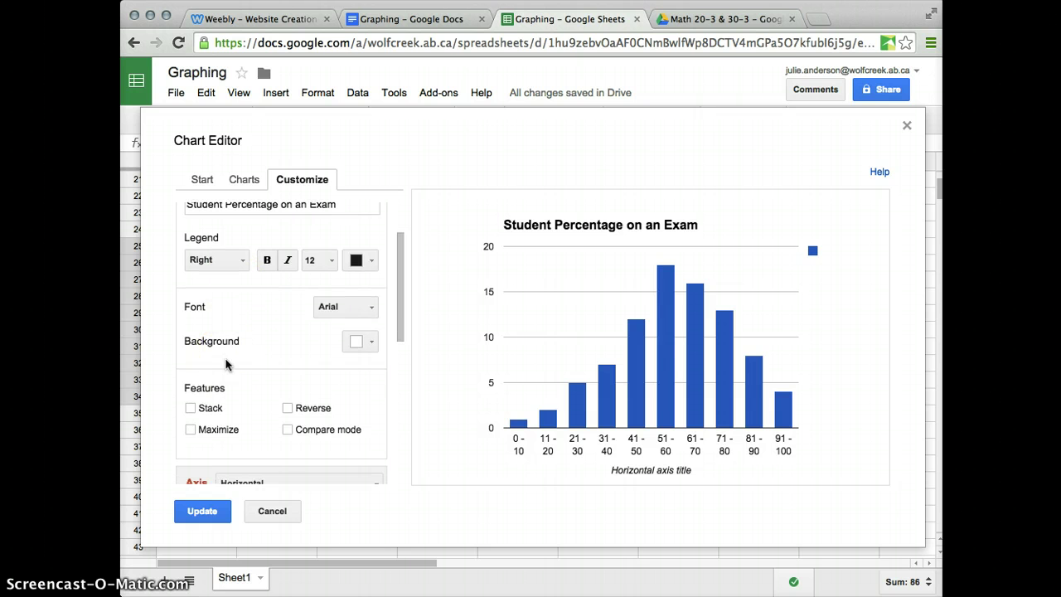
{"action": "scroll", "coordinate": [226, 365], "scroll_direction": "down", "scroll_amount": 4}
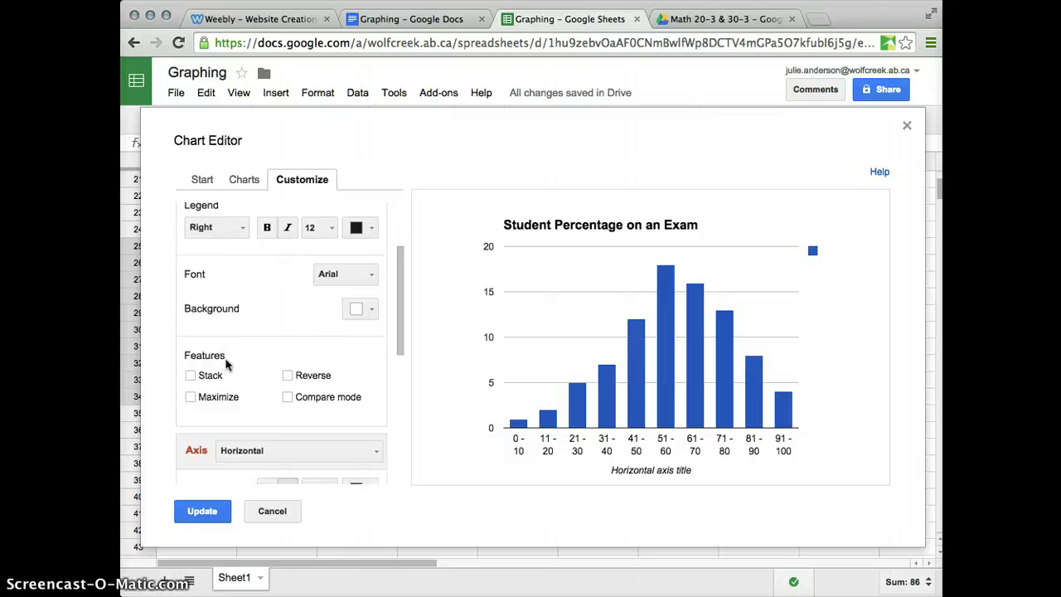
{"action": "scroll", "coordinate": [230, 335], "scroll_direction": "up", "scroll_amount": 4}
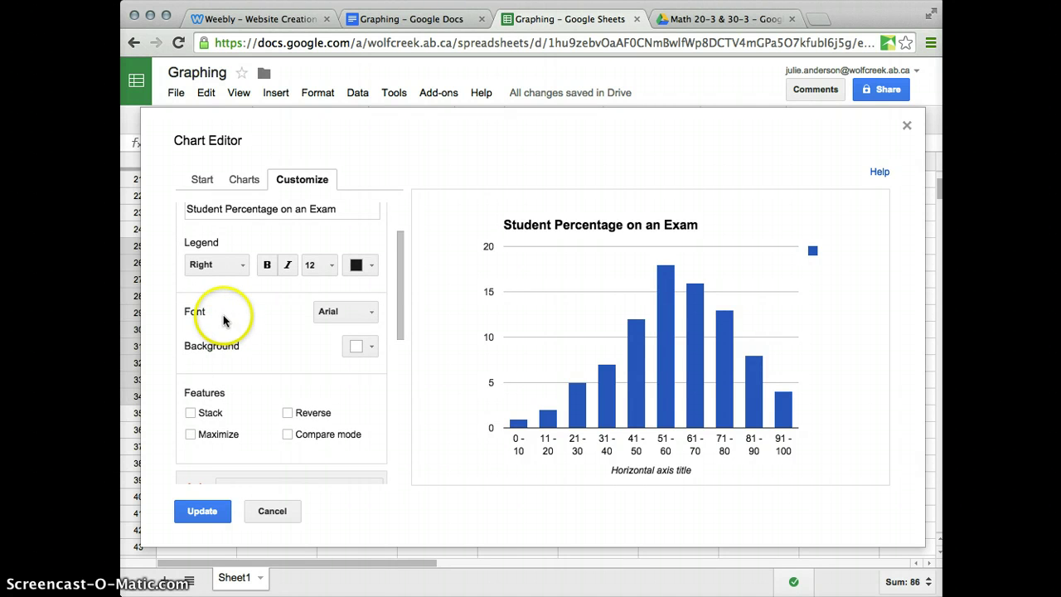
{"action": "left_click", "coordinate": [241, 267]}
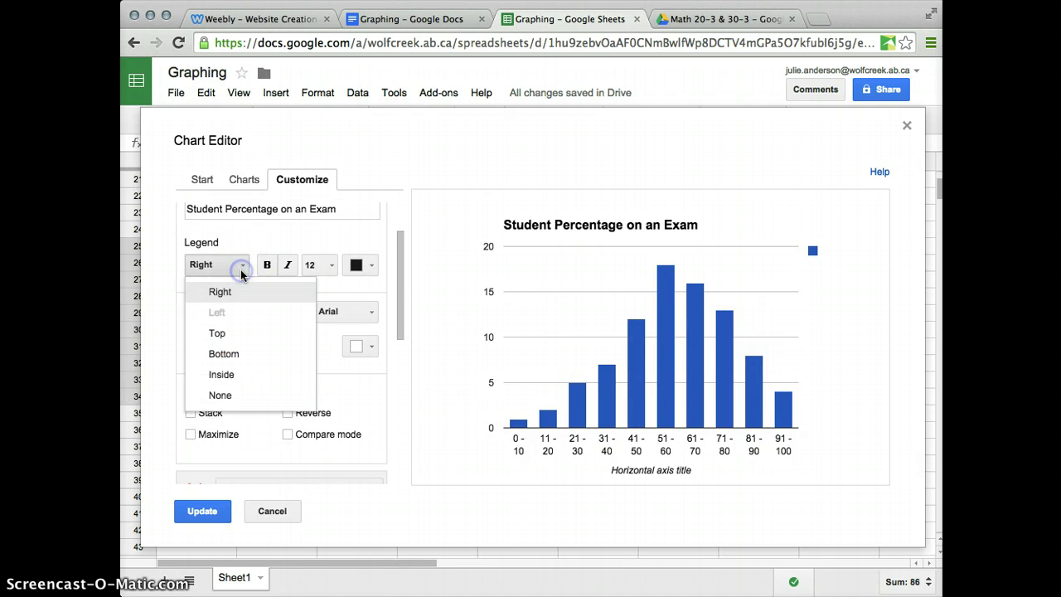
{"action": "left_click", "coordinate": [244, 396]}
- Try the Maximize and Stack features on the chart and turn both off again
{"action": "scroll", "coordinate": [253, 369], "scroll_direction": "down", "scroll_amount": 3}
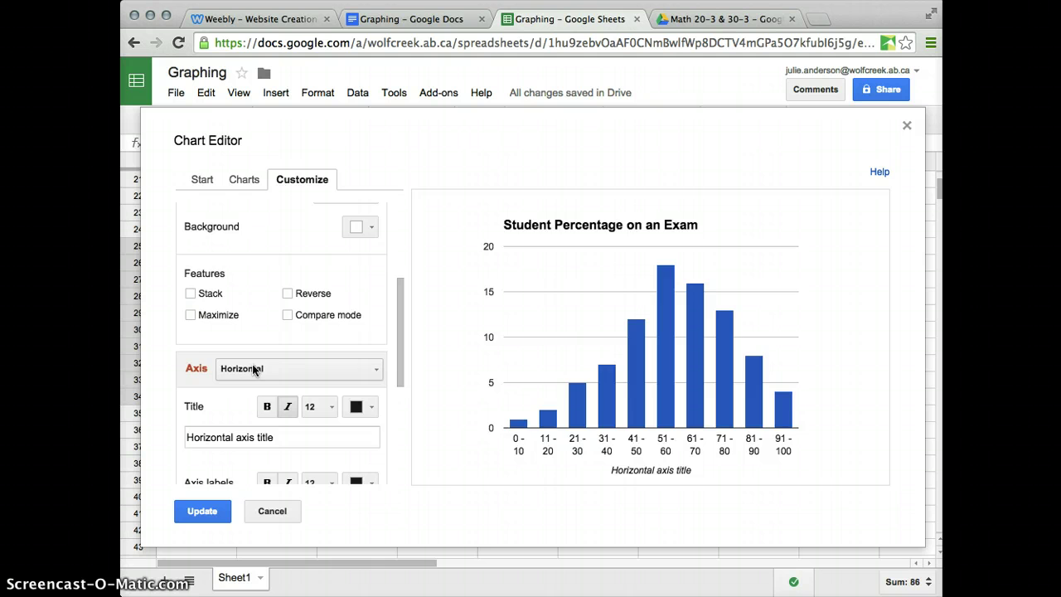
{"action": "left_click", "coordinate": [191, 315]}
{"action": "left_click", "coordinate": [190, 297]}
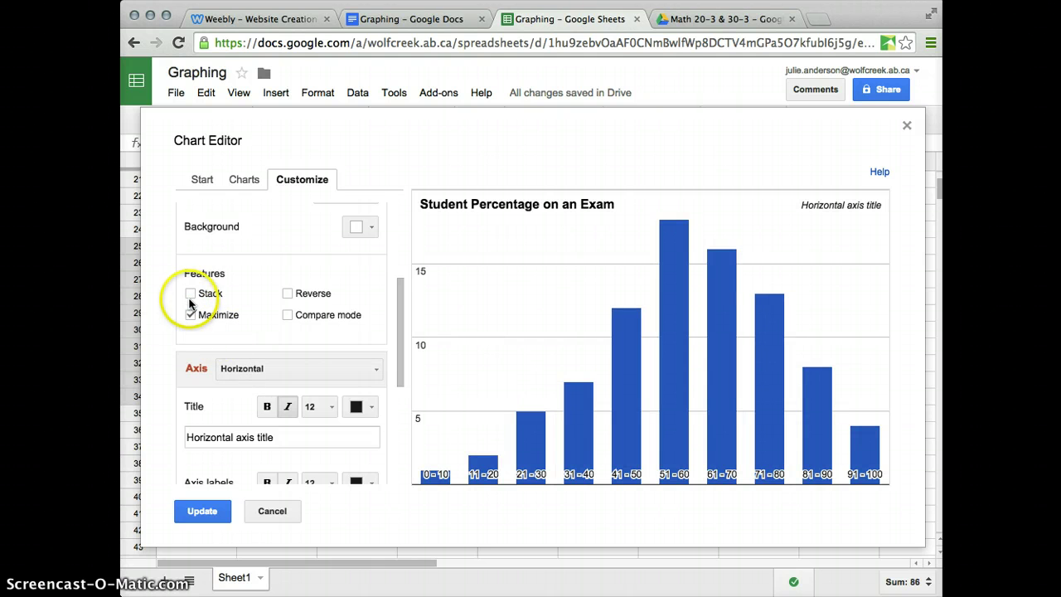
{"action": "left_click", "coordinate": [193, 318]}
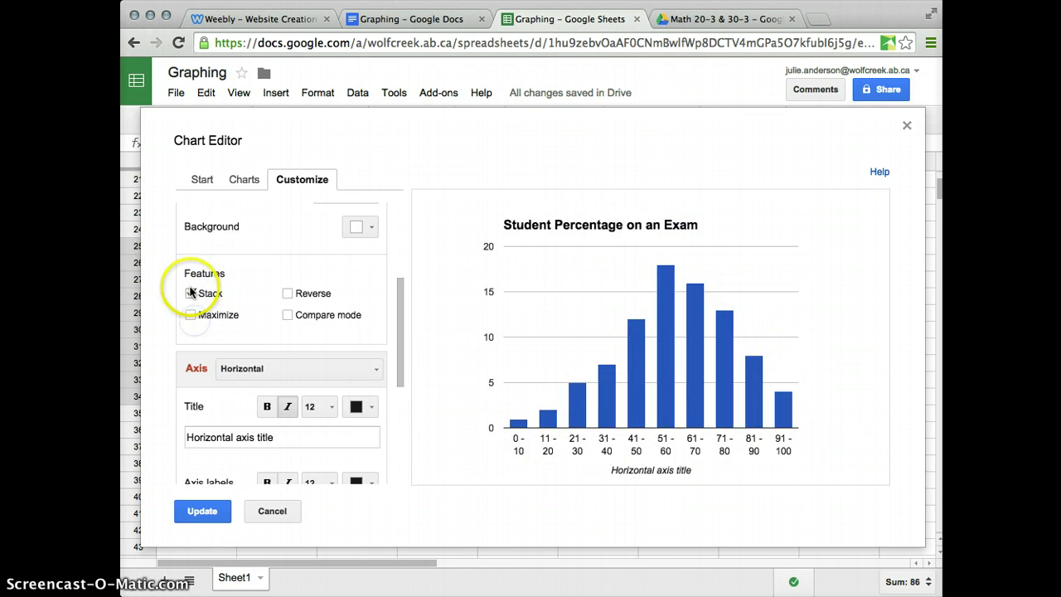
{"action": "left_click", "coordinate": [190, 293]}
- Try the Reverse feature on the chart and turn it off again
{"action": "left_click", "coordinate": [287, 294]}
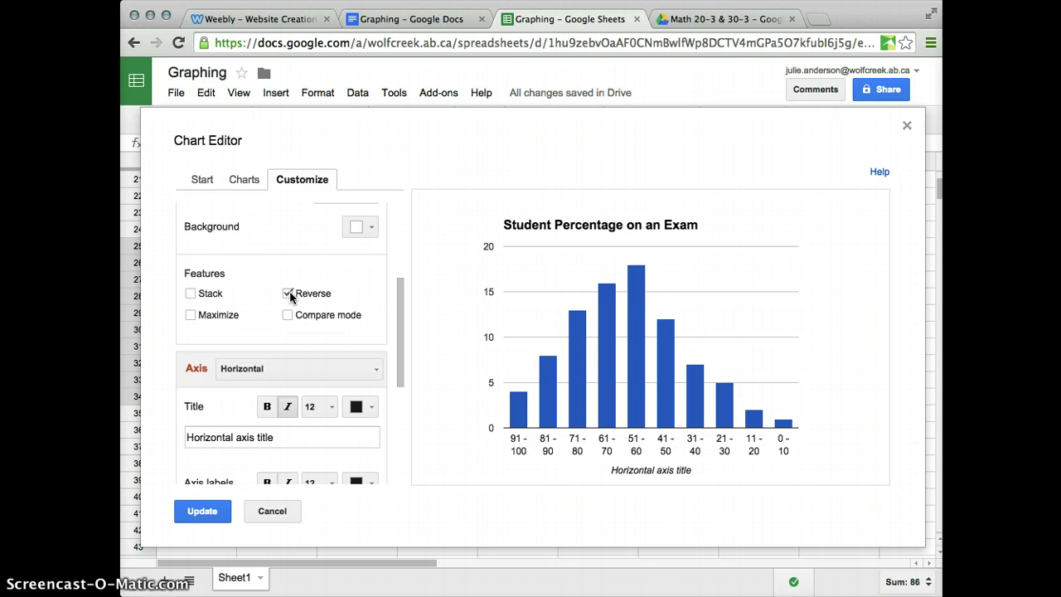
{"action": "left_click", "coordinate": [287, 294]}
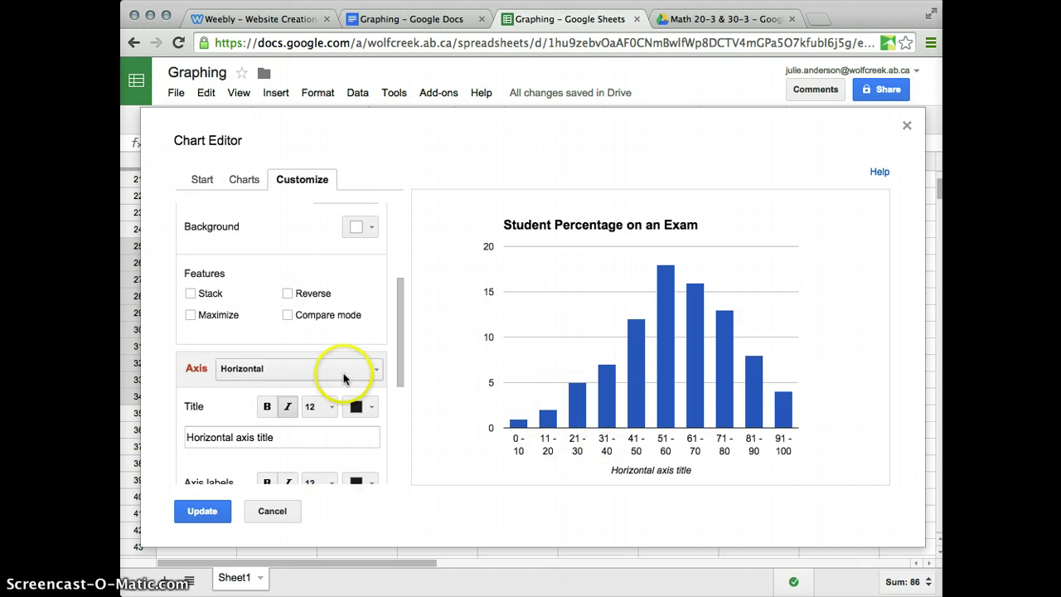
- Set the horizontal axis title to "Student Scores (percent)"
{"action": "scroll", "coordinate": [343, 373], "scroll_direction": "down", "scroll_amount": 3}
{"action": "scroll", "coordinate": [343, 378], "scroll_direction": "down", "scroll_amount": 3}
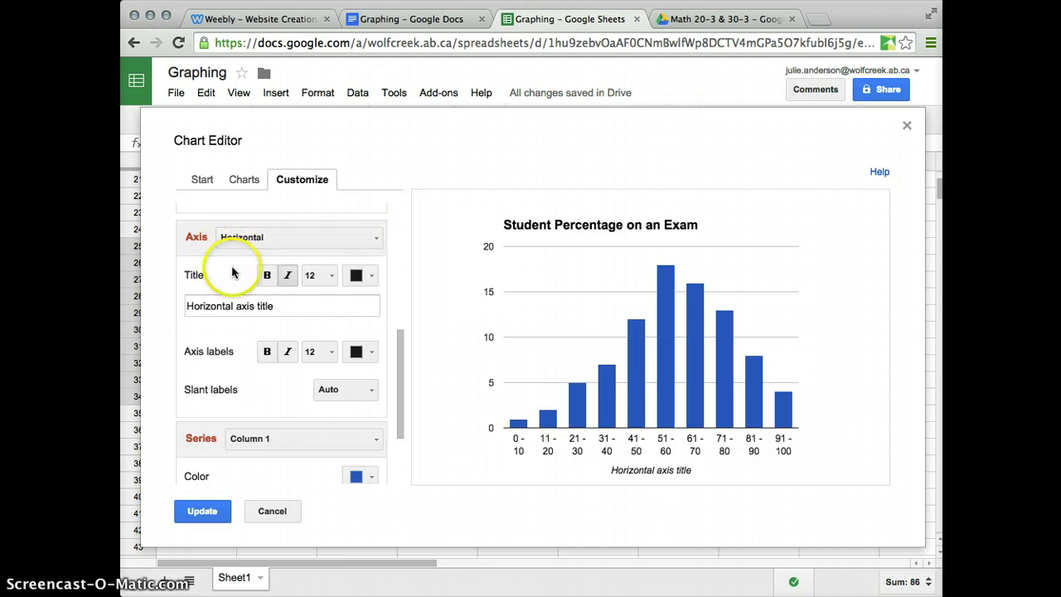
{"action": "double_click", "coordinate": [285, 305]}
{"action": "triple_click", "coordinate": [285, 306]}
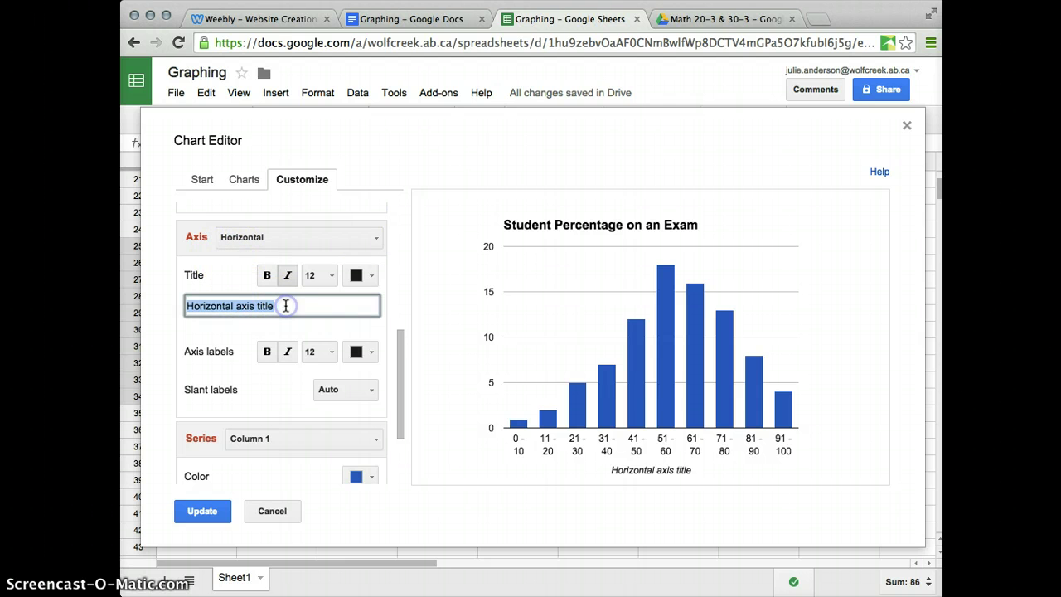
{"action": "type", "text": "Student Scores (percent"}
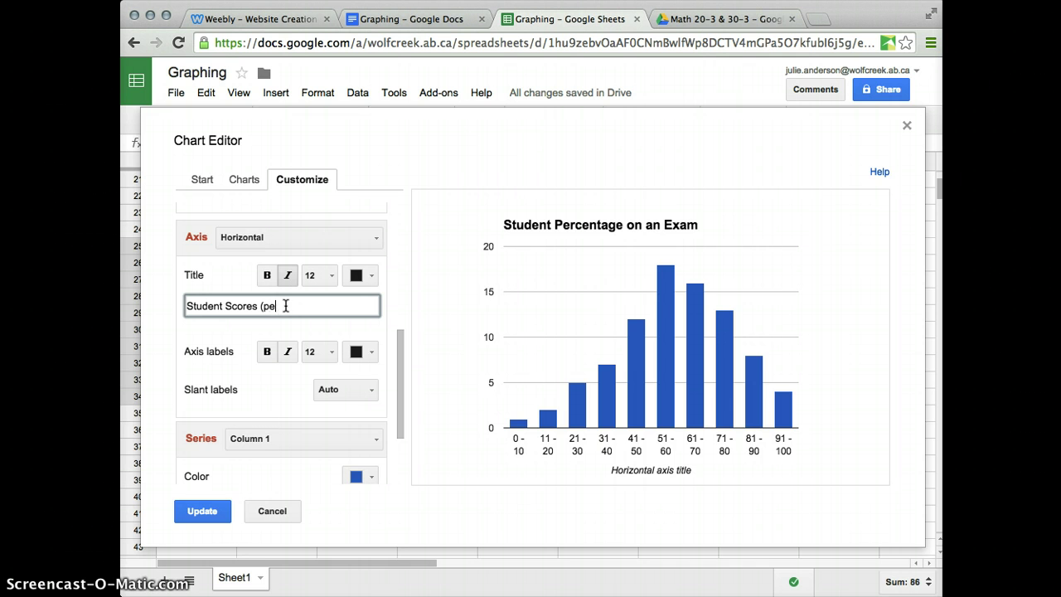
{"action": "triple_click", "coordinate": [285, 306]}
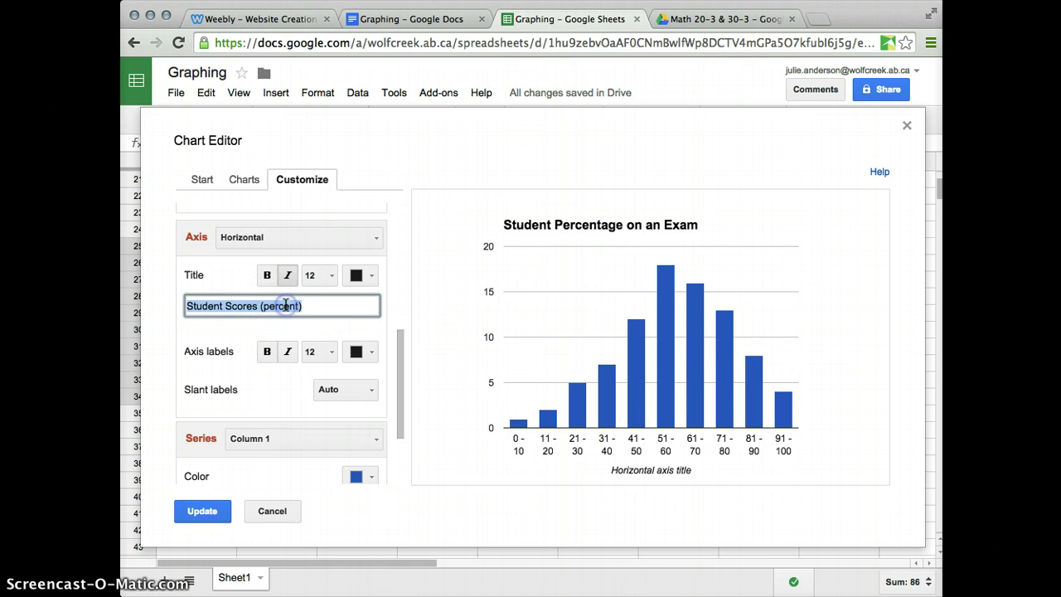
{"action": "left_click", "coordinate": [285, 306]}
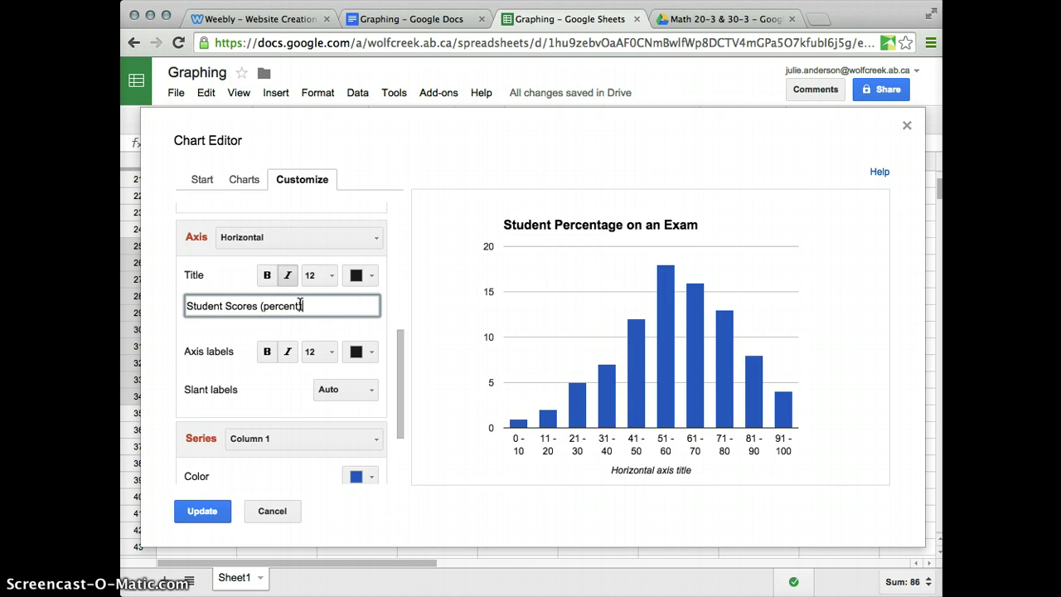
{"action": "type", "text": ")"}
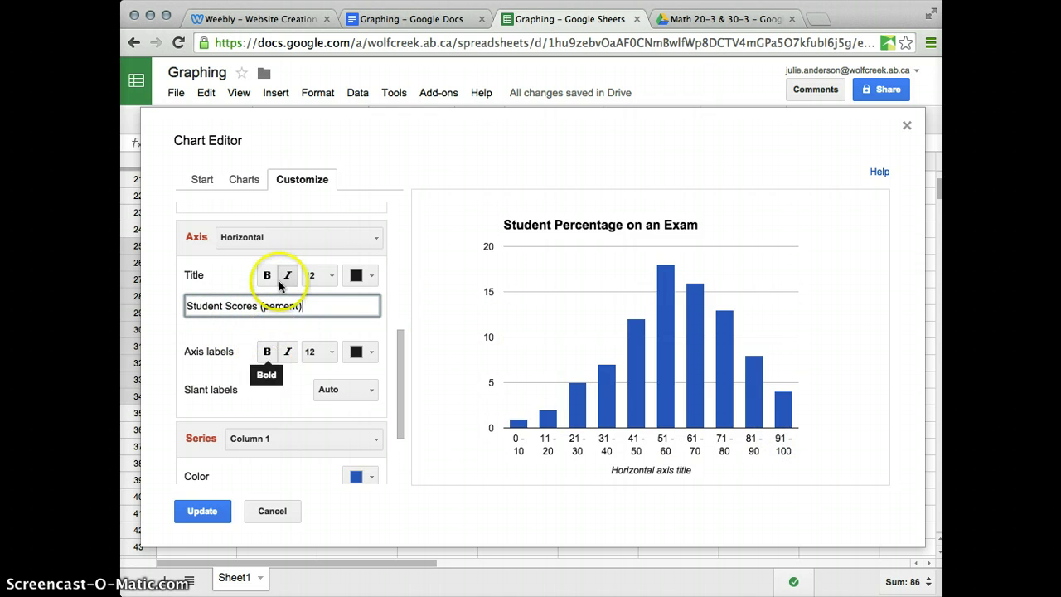
- Set the left vertical axis title to "Frequency of Students (# of students)" and go back to the horizontal axis settings
{"action": "left_click", "coordinate": [288, 238]}
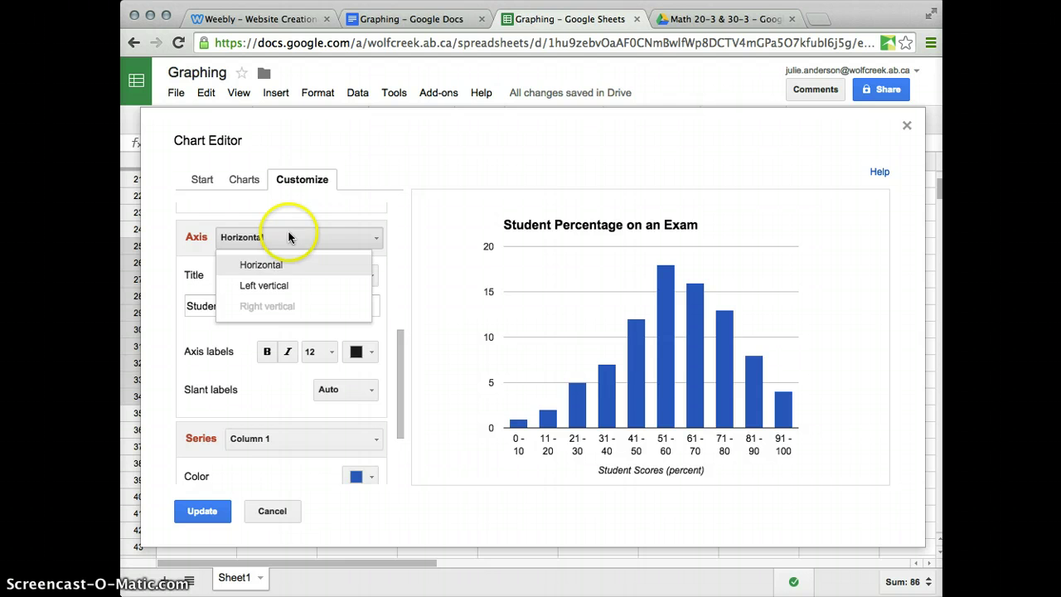
{"action": "left_click", "coordinate": [274, 285]}
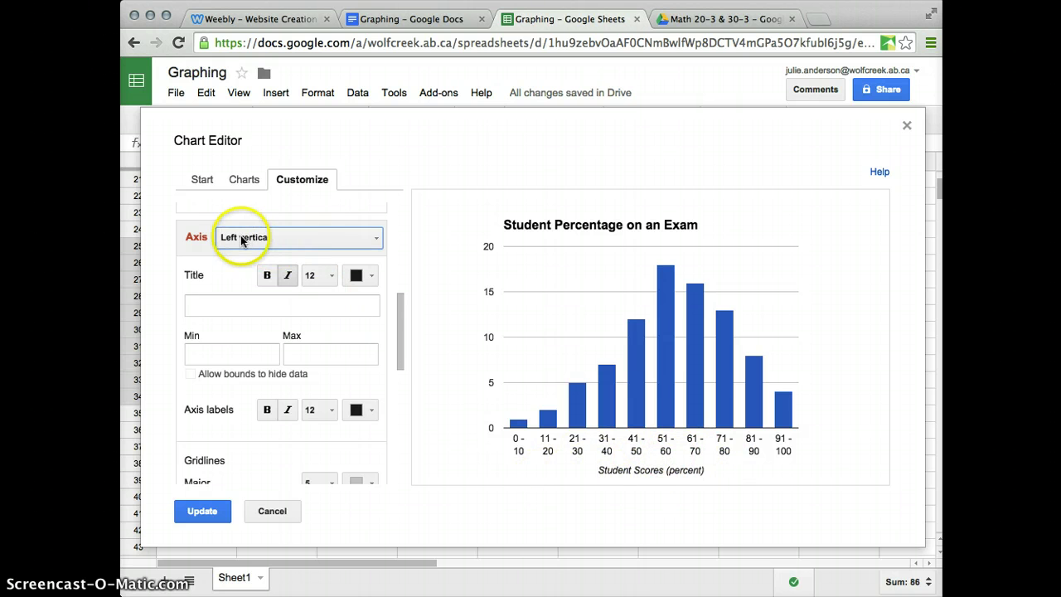
{"action": "left_click", "coordinate": [216, 306]}
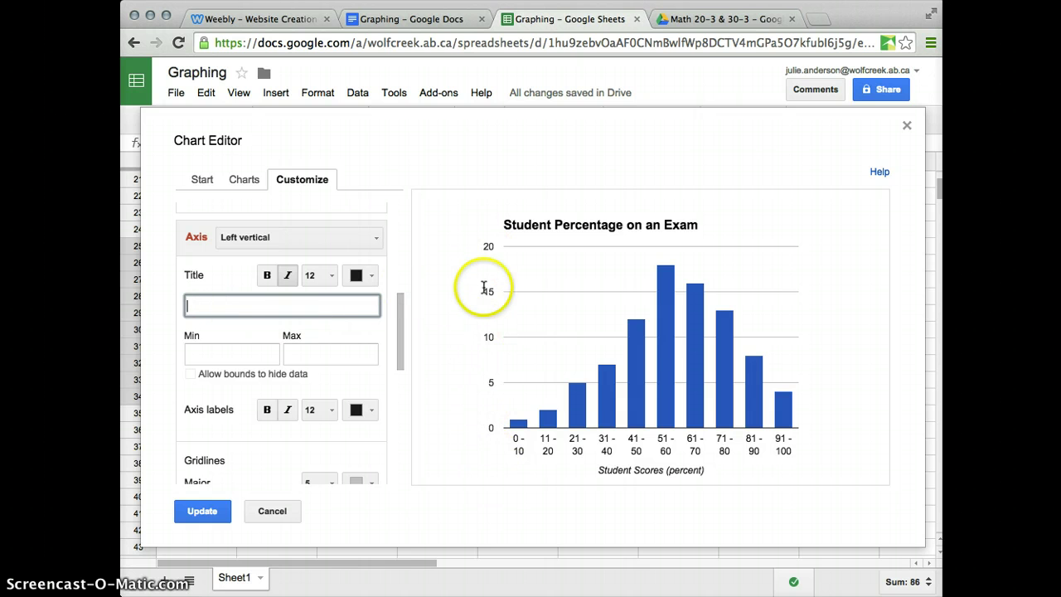
{"action": "left_click", "coordinate": [221, 311]}
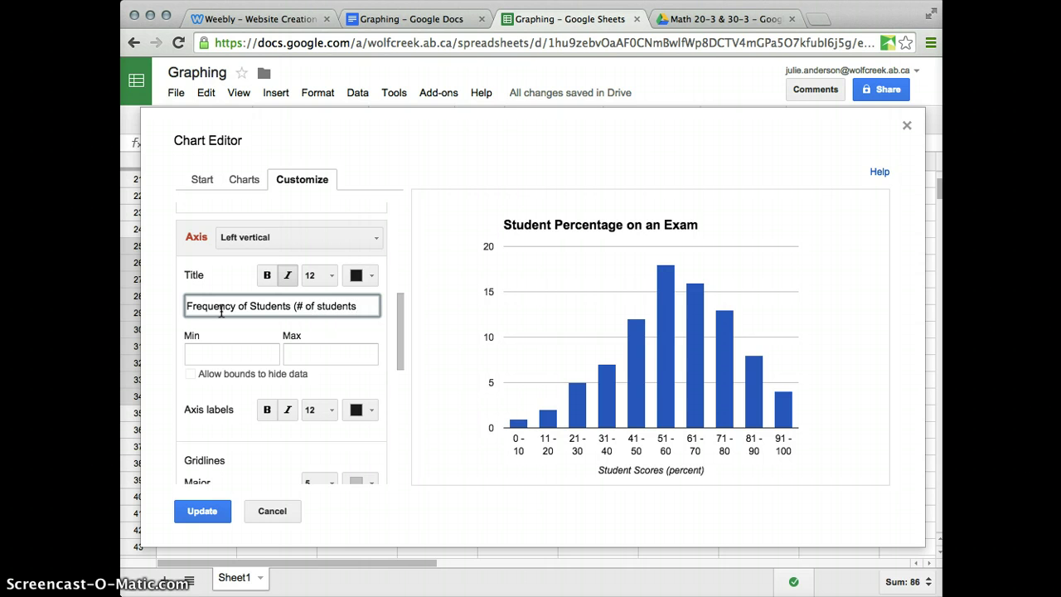
{"action": "left_click", "coordinate": [222, 357]}
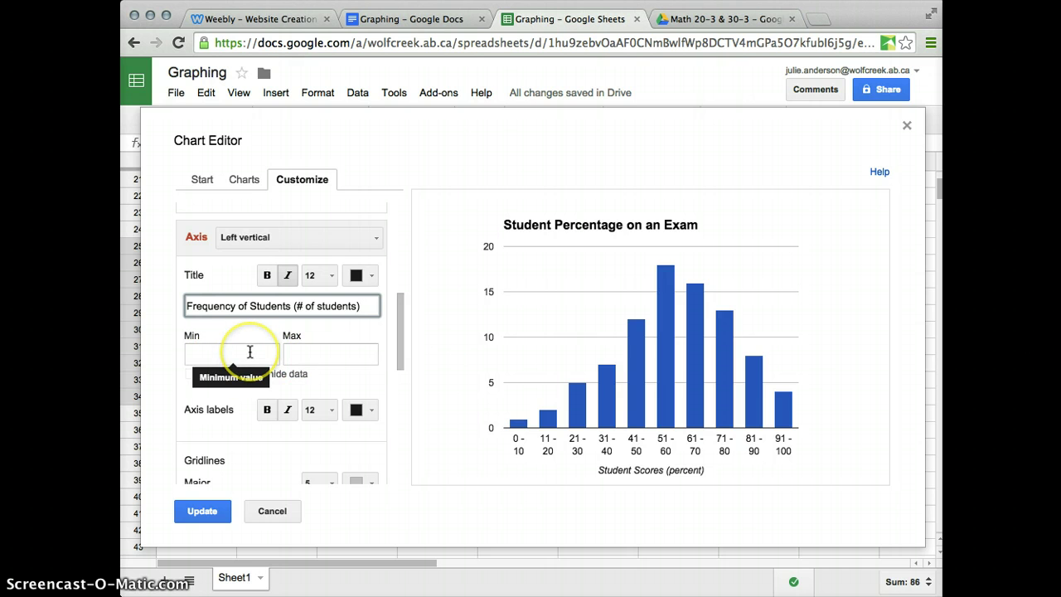
{"action": "left_click", "coordinate": [284, 235]}
{"action": "left_click", "coordinate": [281, 261]}
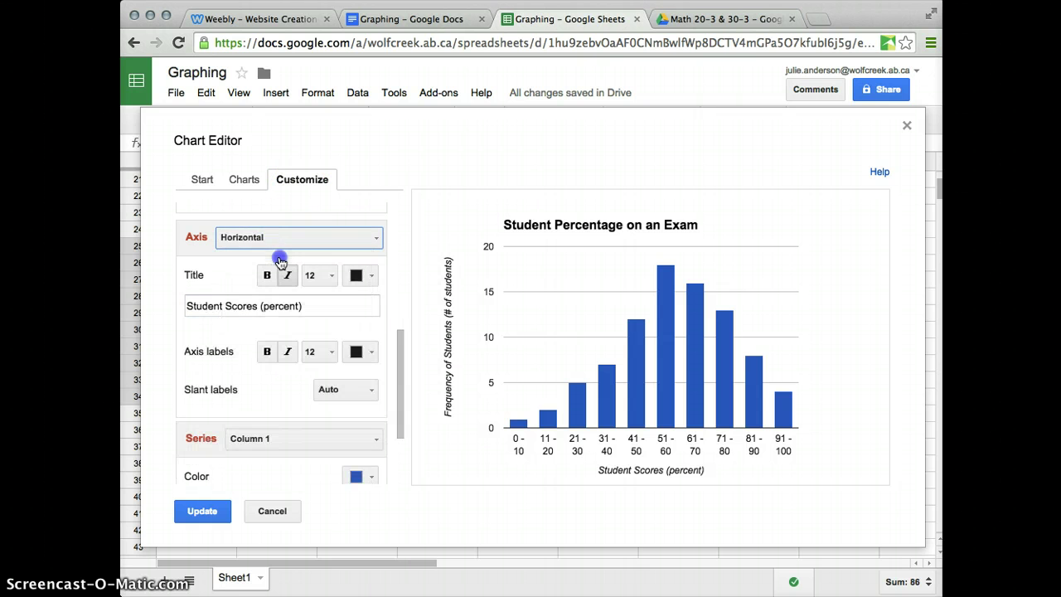
- Return to the left vertical axis settings, try a maximum of 50 and set the maximum to 20 instead
{"action": "left_click", "coordinate": [265, 238]}
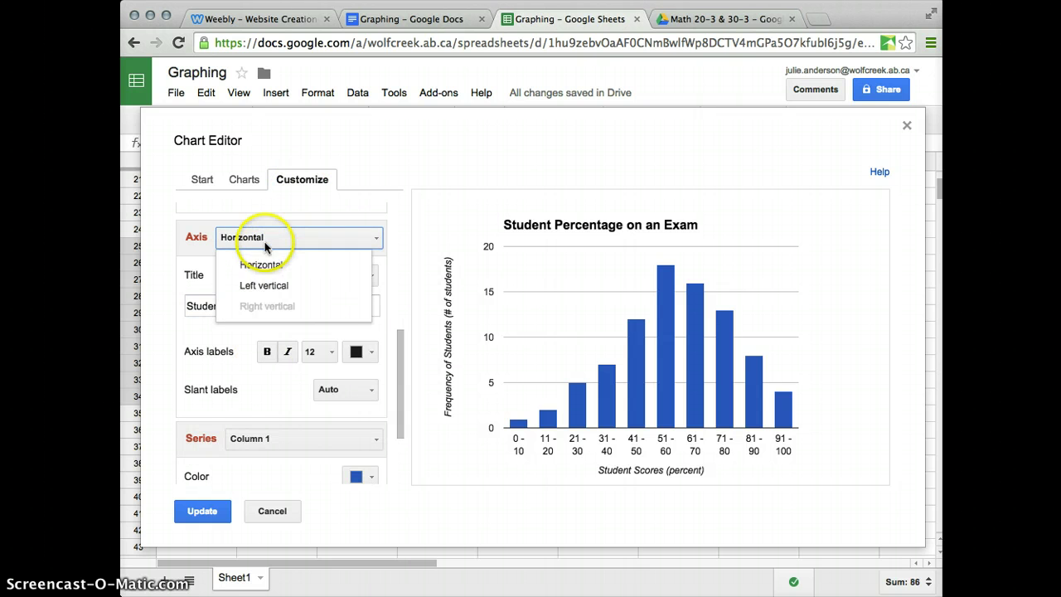
{"action": "left_click", "coordinate": [273, 287]}
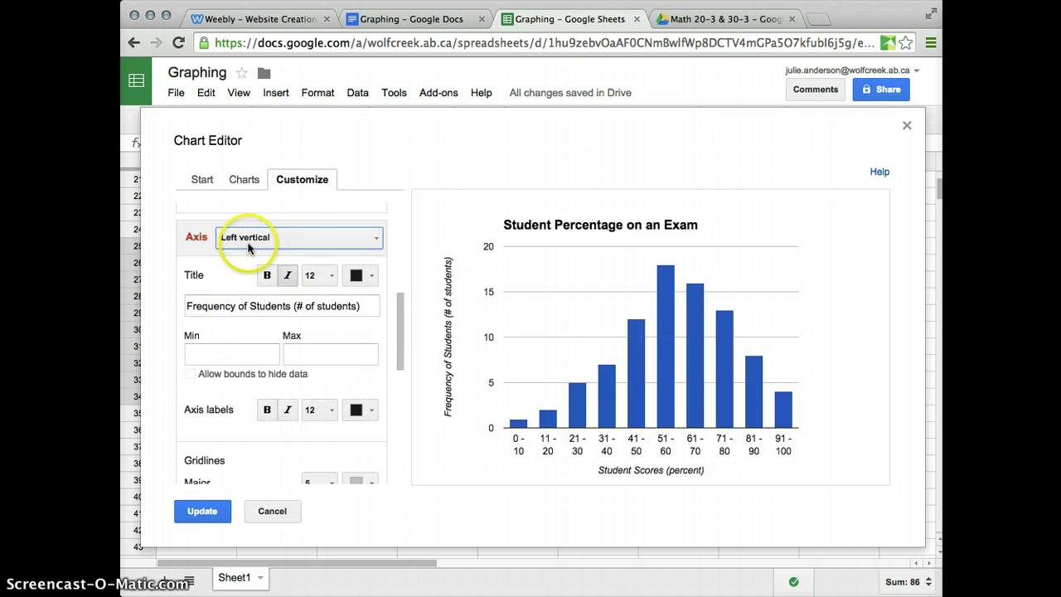
{"action": "left_click", "coordinate": [212, 357]}
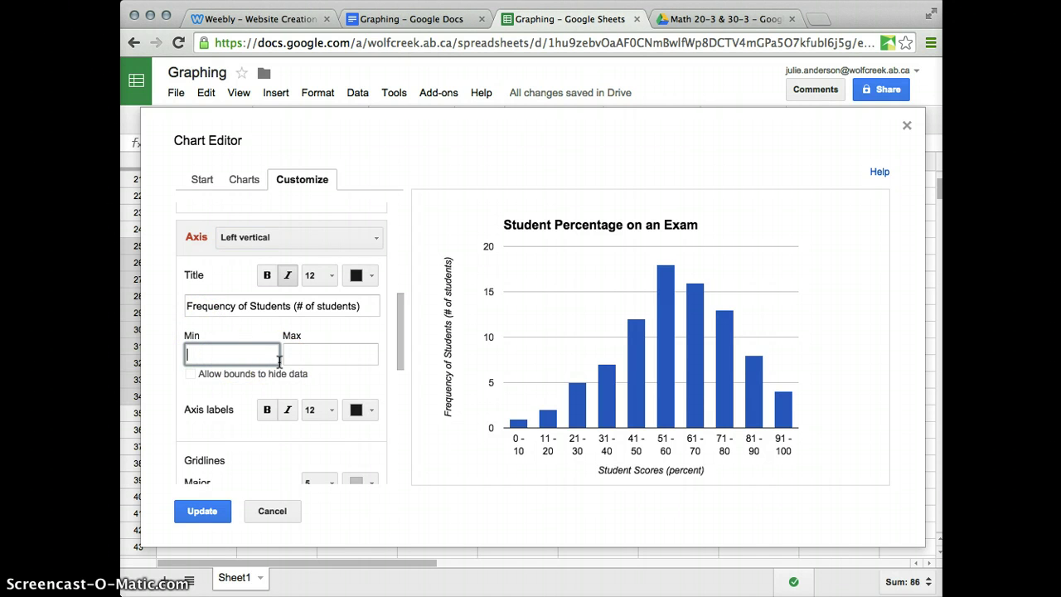
{"action": "left_click", "coordinate": [315, 355]}
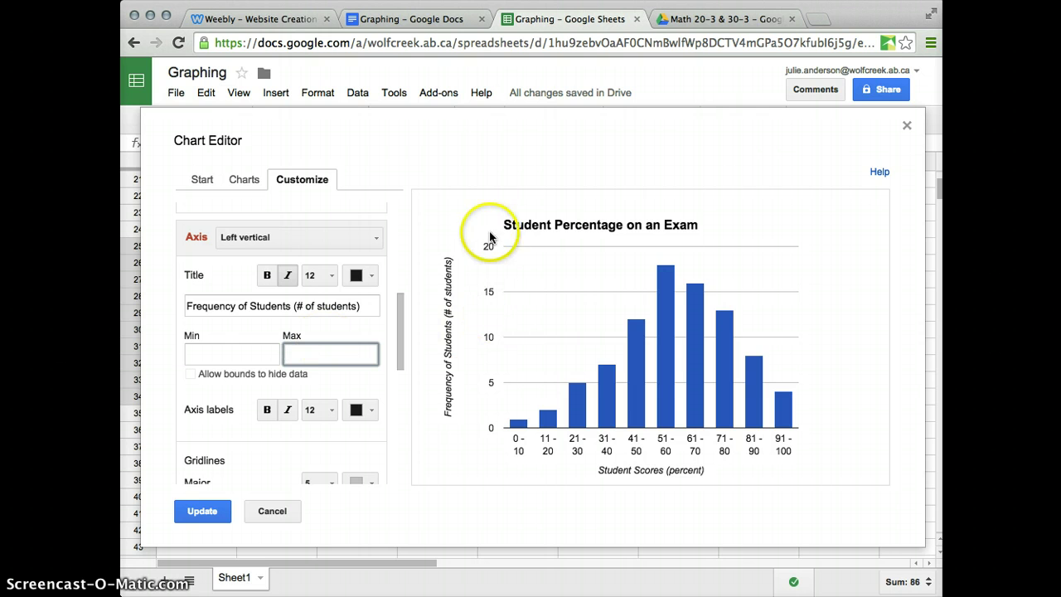
{"action": "left_click", "coordinate": [307, 347]}
{"action": "left_click", "coordinate": [349, 352]}
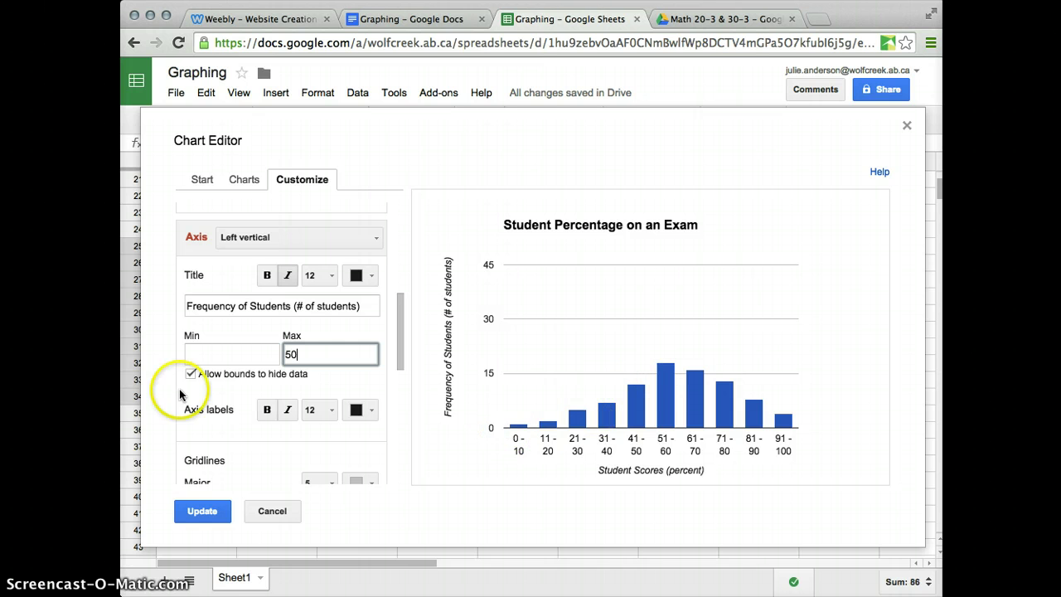
{"action": "key", "text": "BackSpace"}
{"action": "key", "text": "BackSpace"}
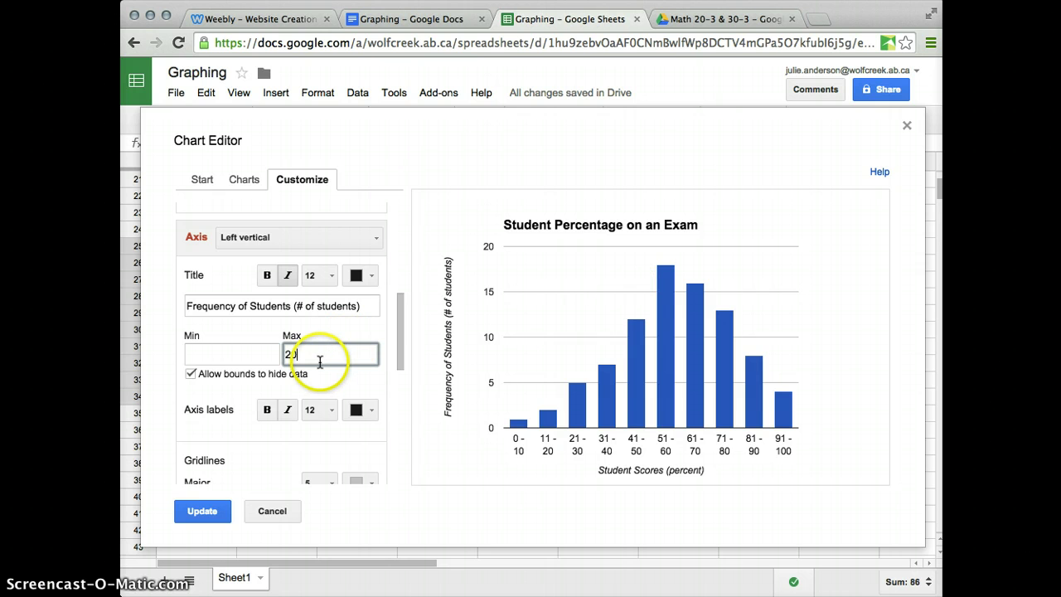
- Set the left vertical axis's major gridlines to 10
{"action": "scroll", "coordinate": [315, 359], "scroll_direction": "down", "scroll_amount": 1}
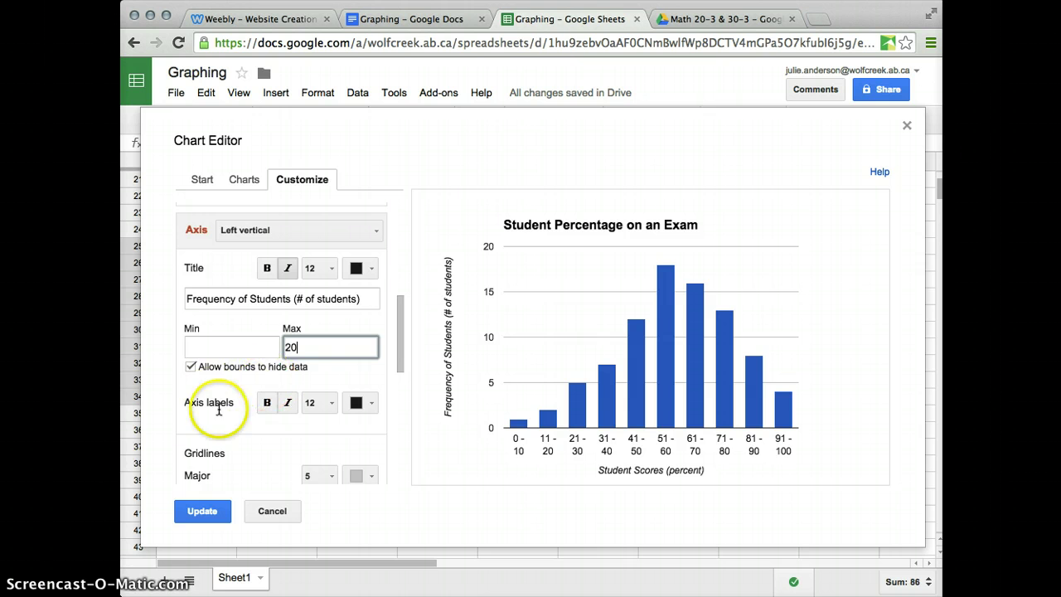
{"action": "scroll", "coordinate": [231, 422], "scroll_direction": "down", "scroll_amount": 1}
{"action": "scroll", "coordinate": [232, 422], "scroll_direction": "down", "scroll_amount": 4}
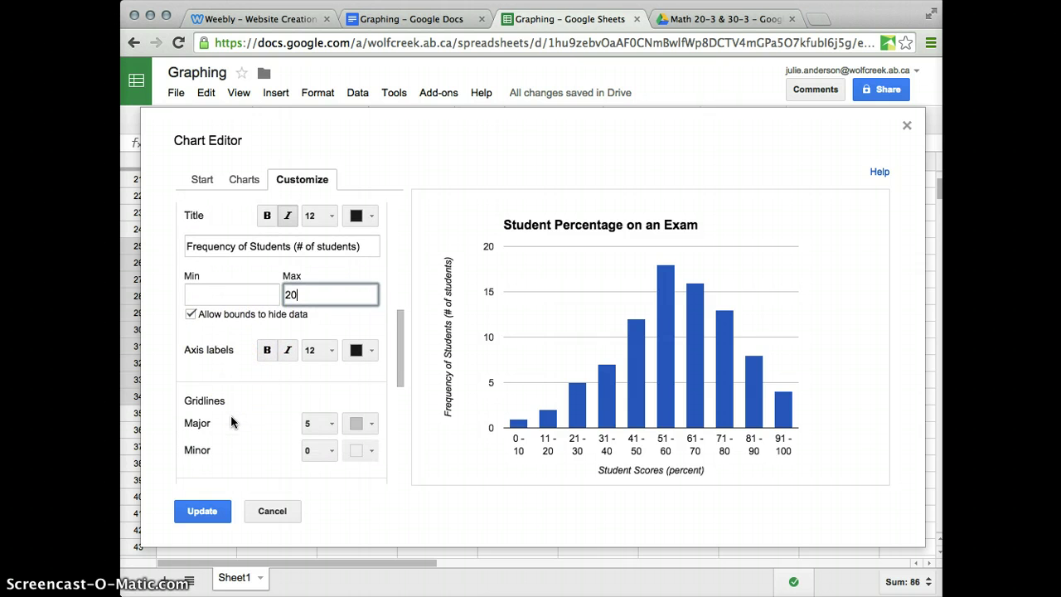
{"action": "scroll", "coordinate": [231, 422], "scroll_direction": "down", "scroll_amount": 2}
{"action": "left_click", "coordinate": [263, 365]}
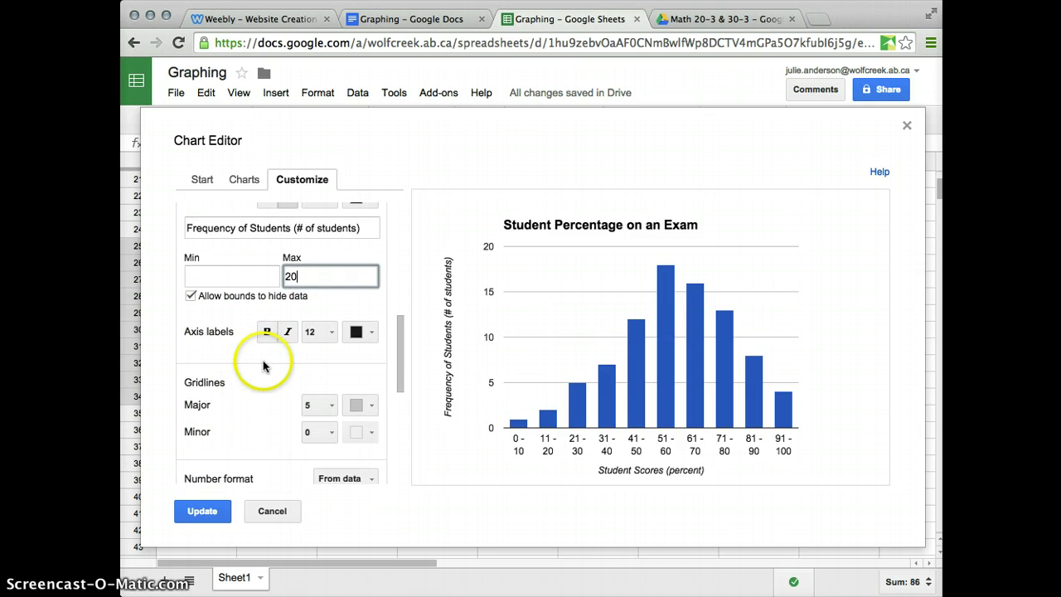
{"action": "scroll", "coordinate": [264, 362], "scroll_direction": "down", "scroll_amount": 2}
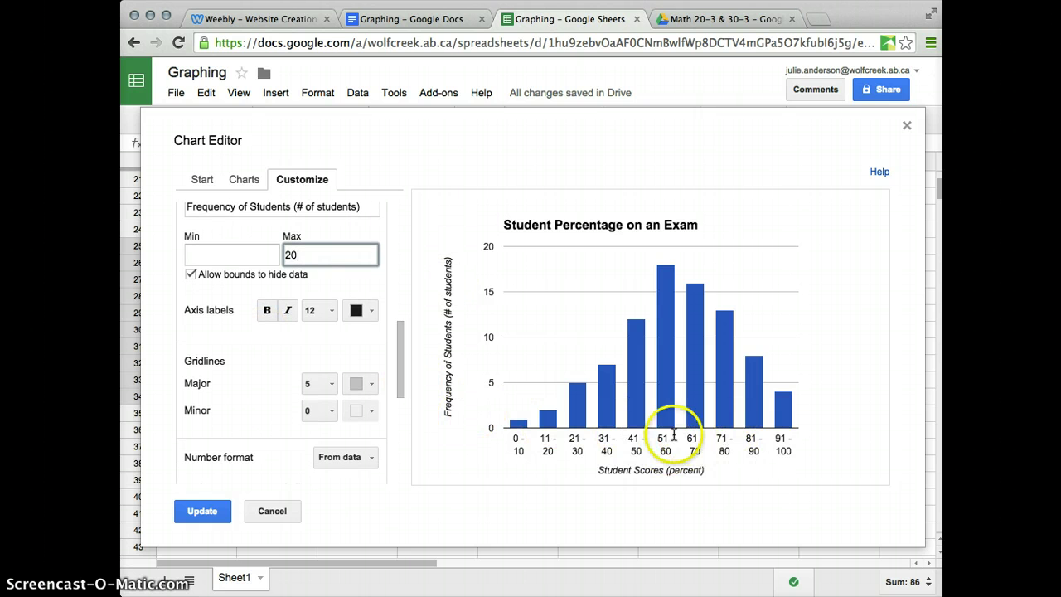
{"action": "scroll", "coordinate": [294, 358], "scroll_direction": "down", "scroll_amount": 3}
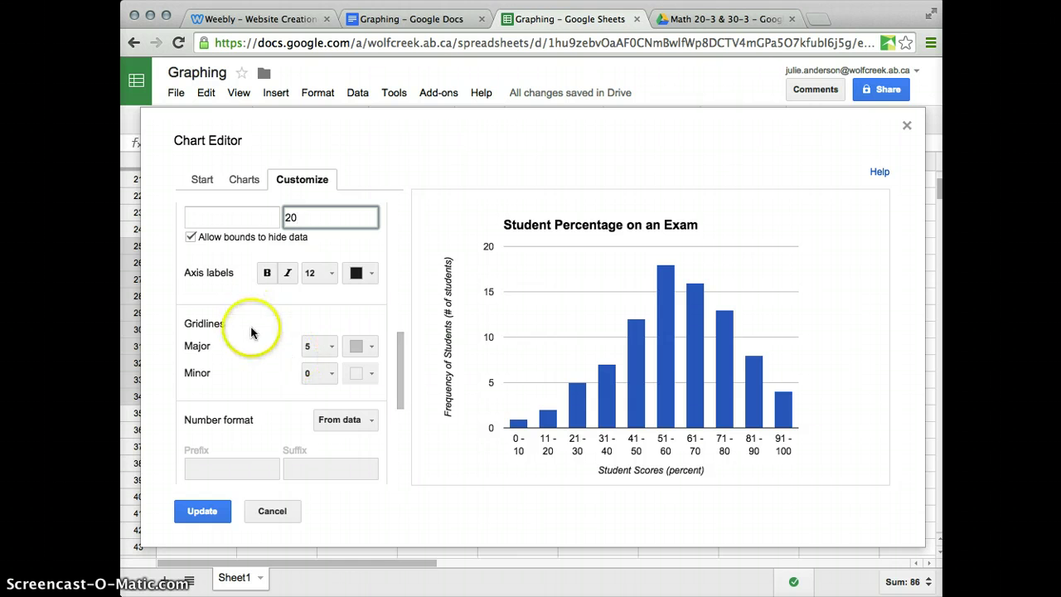
{"action": "left_click", "coordinate": [336, 352]}
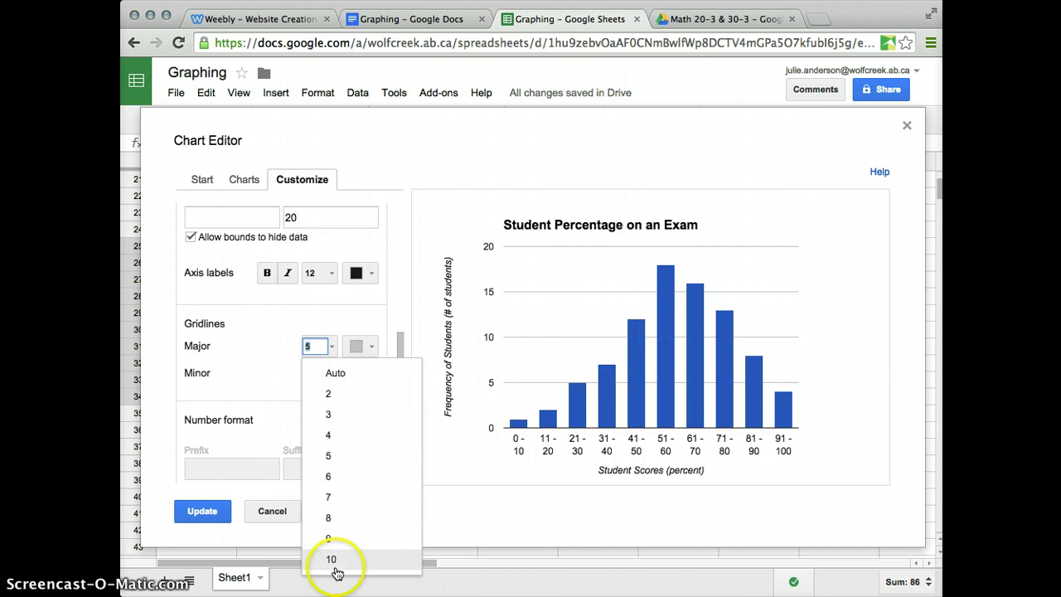
{"action": "left_click", "coordinate": [331, 559]}
- Try 10 minor gridlines on the left vertical axis and set them back to 0
{"action": "left_click", "coordinate": [329, 373]}
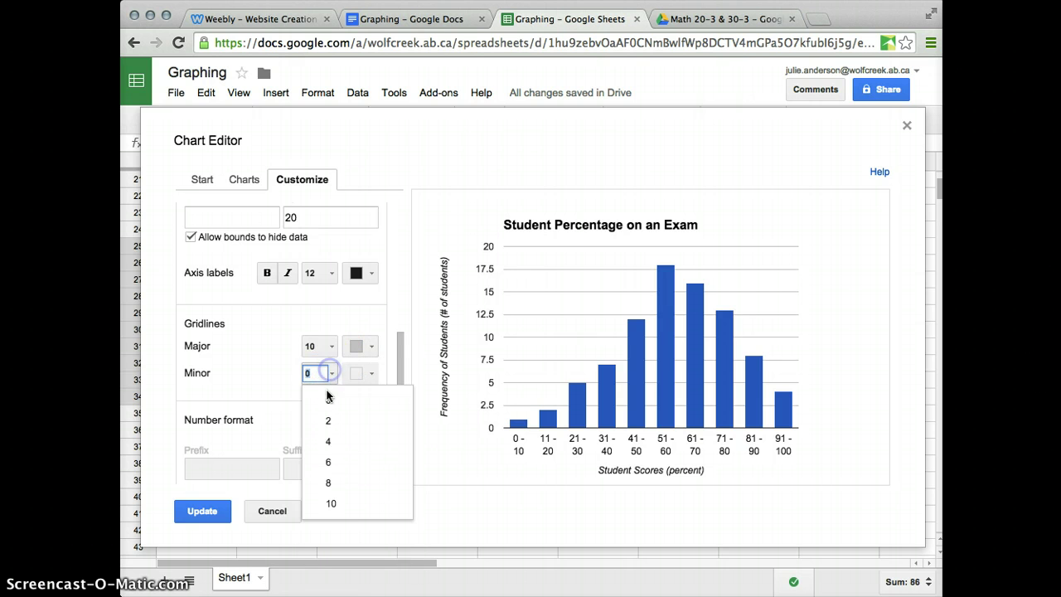
{"action": "left_click", "coordinate": [339, 501]}
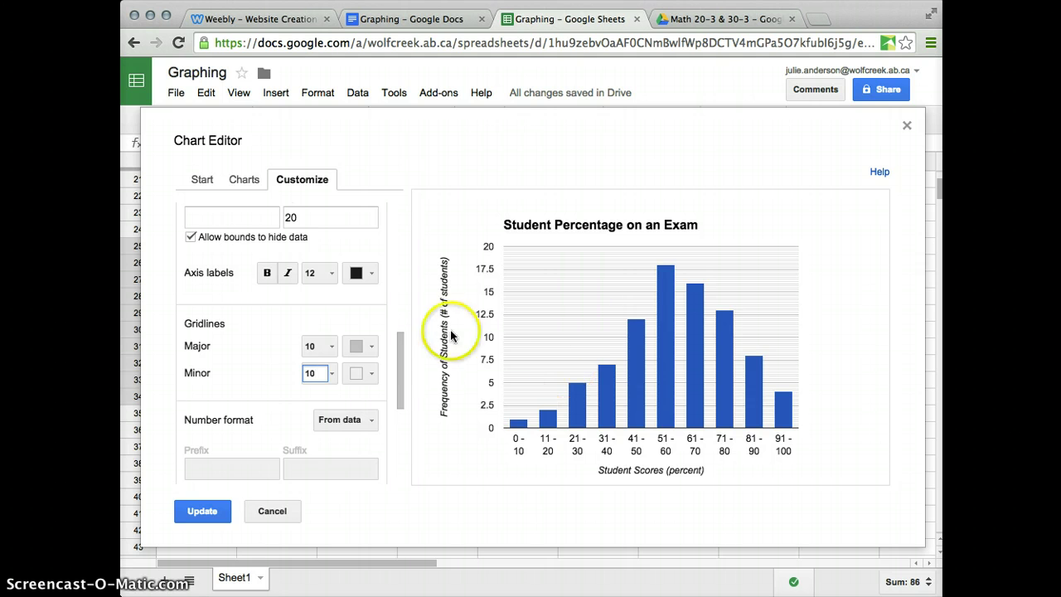
{"action": "left_click", "coordinate": [336, 372]}
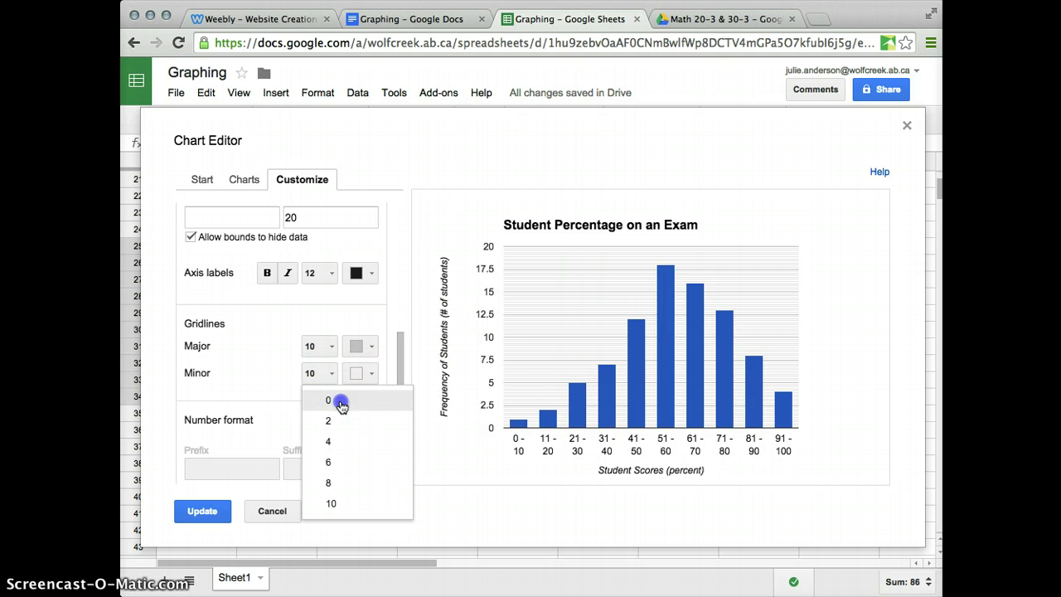
{"action": "left_click", "coordinate": [341, 401]}
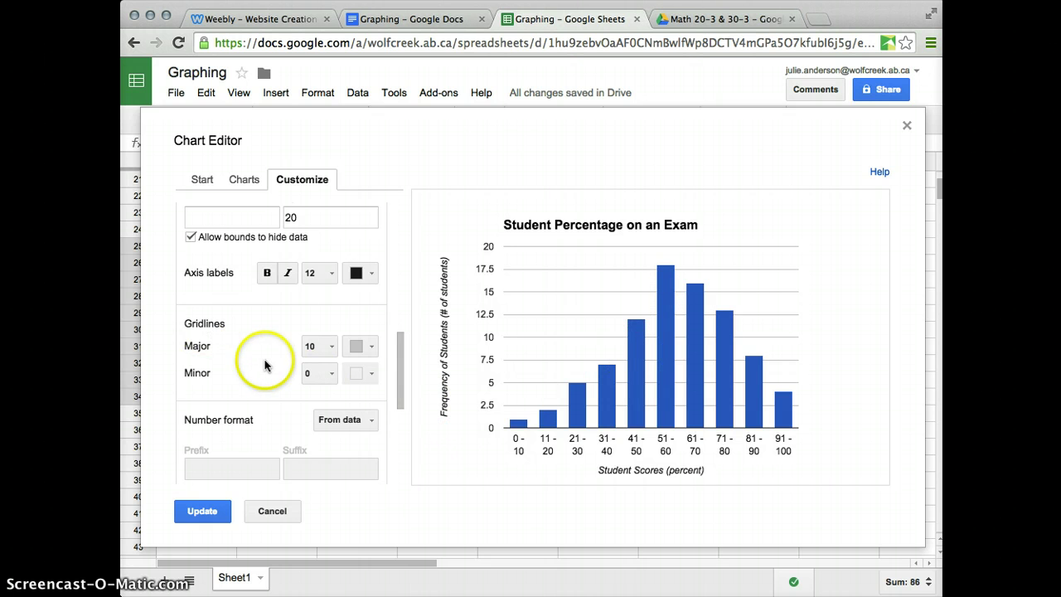
- Examine the left vertical axis's number format and scale options and the Column 1 series settings
{"action": "scroll", "coordinate": [265, 365], "scroll_direction": "down", "scroll_amount": 1}
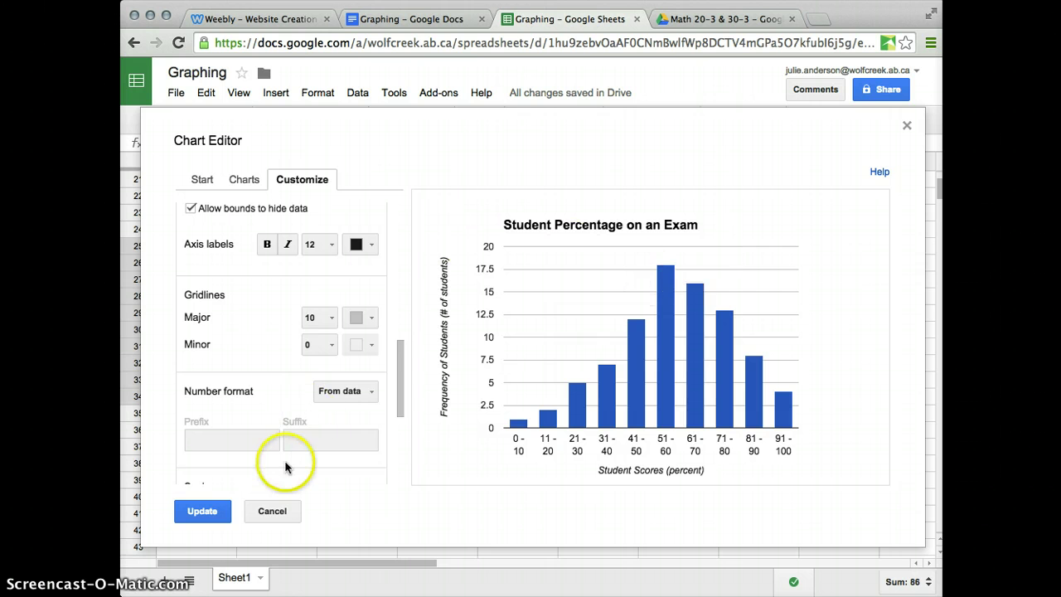
{"action": "scroll", "coordinate": [285, 456], "scroll_direction": "down", "scroll_amount": 1}
{"action": "scroll", "coordinate": [285, 456], "scroll_direction": "down", "scroll_amount": 6}
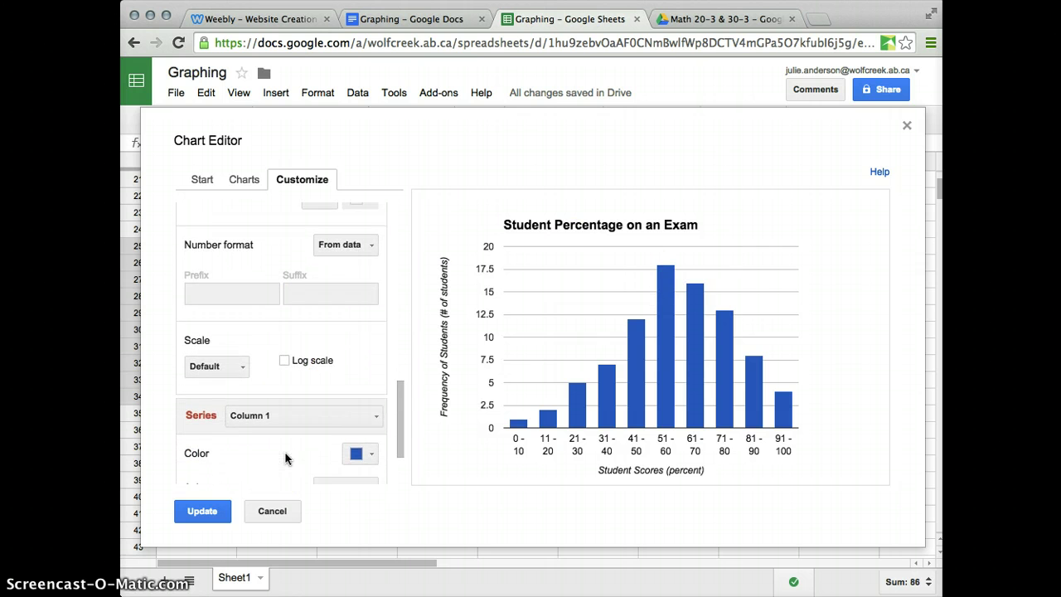
{"action": "scroll", "coordinate": [285, 456], "scroll_direction": "down", "scroll_amount": 1}
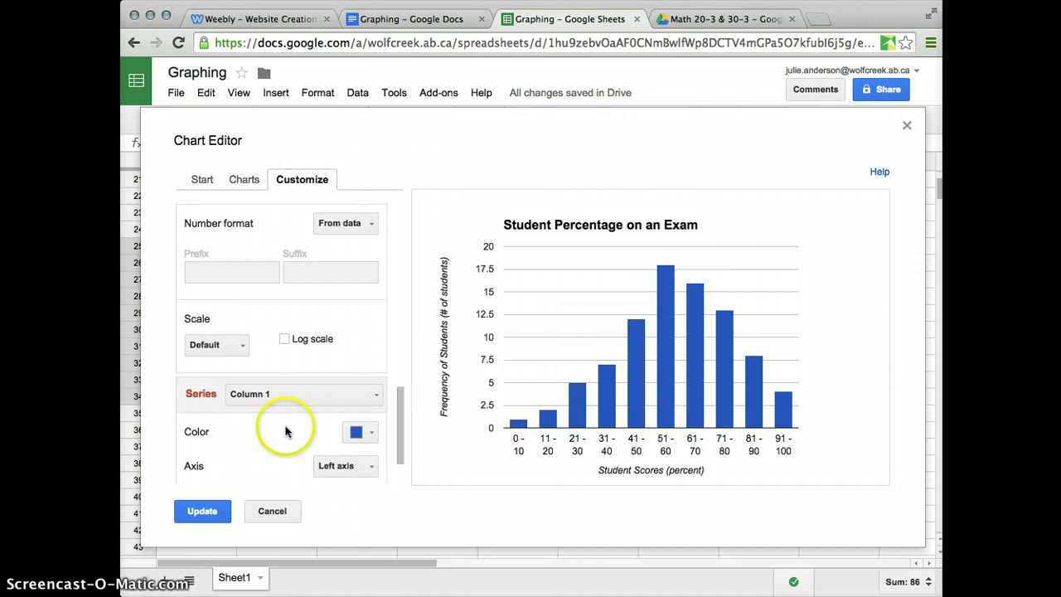
{"action": "left_click", "coordinate": [335, 228]}
{"action": "left_click", "coordinate": [335, 230]}
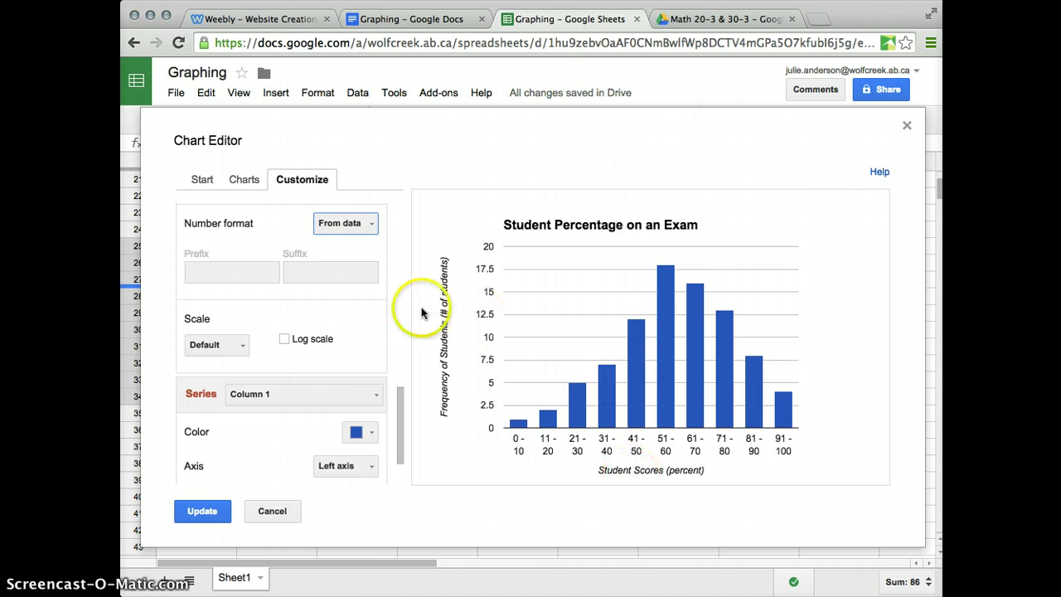
{"action": "scroll", "coordinate": [284, 352], "scroll_direction": "down", "scroll_amount": 3}
{"action": "scroll", "coordinate": [287, 358], "scroll_direction": "down", "scroll_amount": 2}
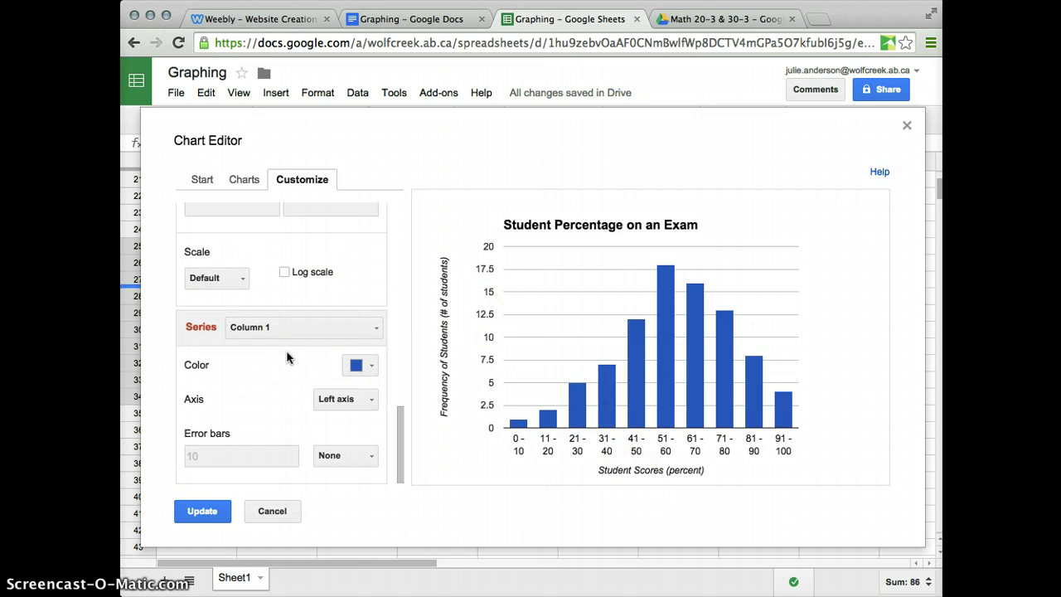
- Check the Column 1 series selection and update the chart in the sheet with the customized settings
{"action": "left_click", "coordinate": [274, 328]}
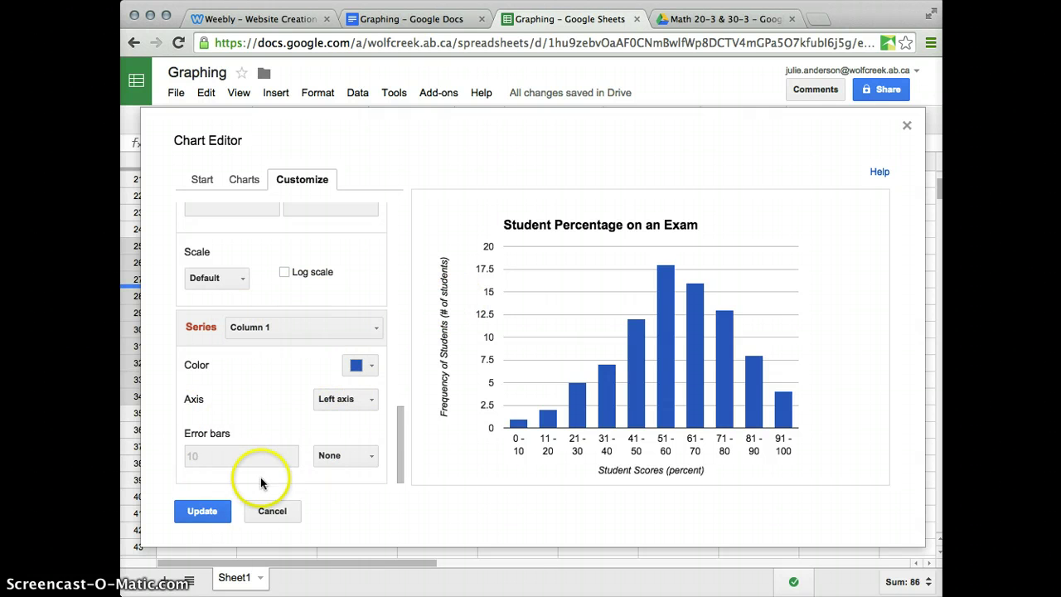
{"action": "left_click", "coordinate": [208, 511]}
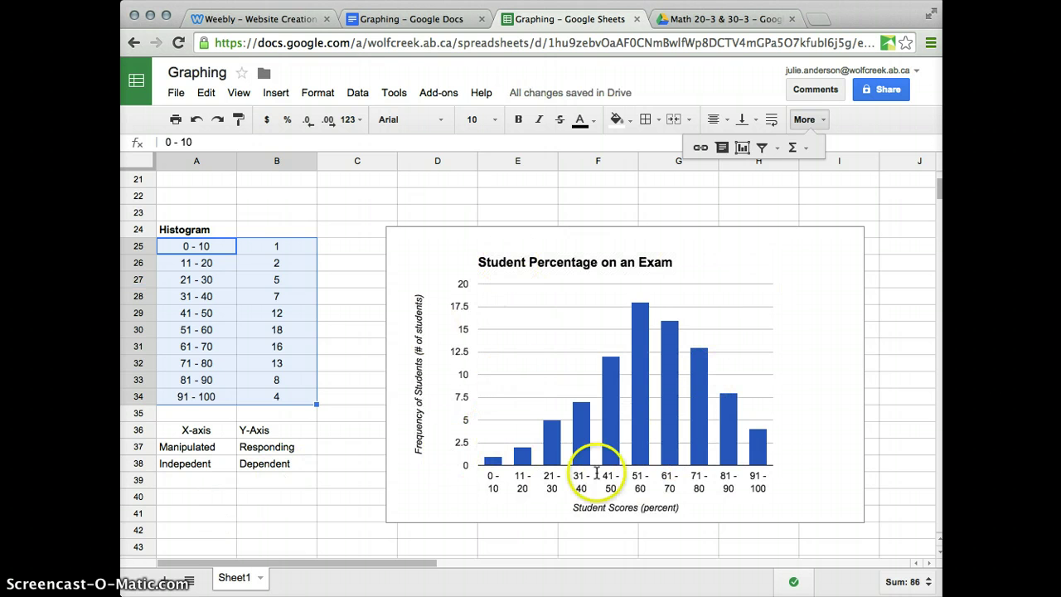
- Examine the updated chart's editable plot and title areas in the sheet, and deselect the chart
{"action": "left_click", "coordinate": [758, 403]}
{"action": "left_click", "coordinate": [758, 406]}
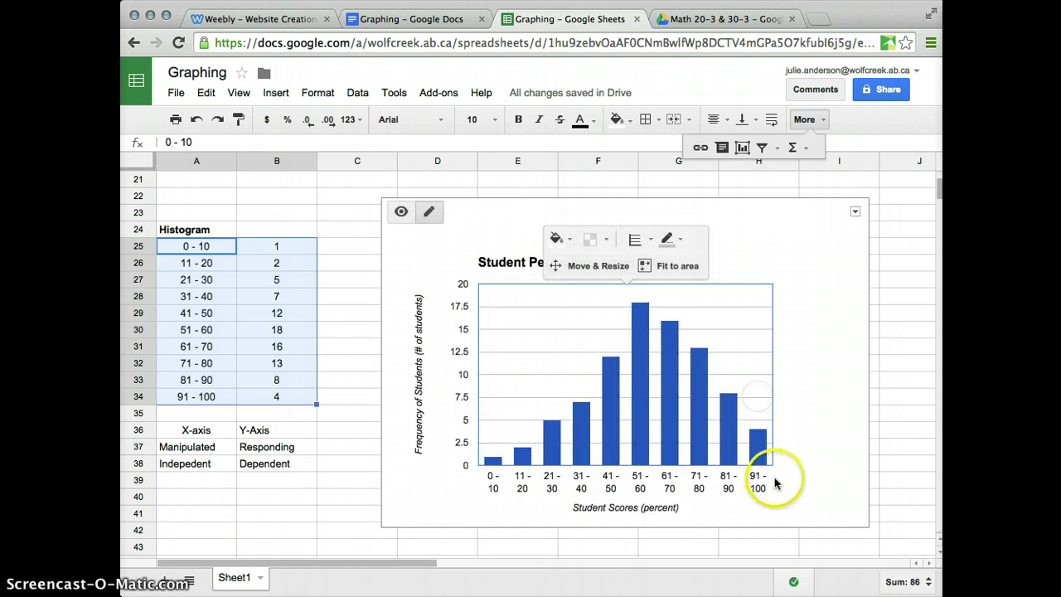
{"action": "left_click", "coordinate": [773, 455]}
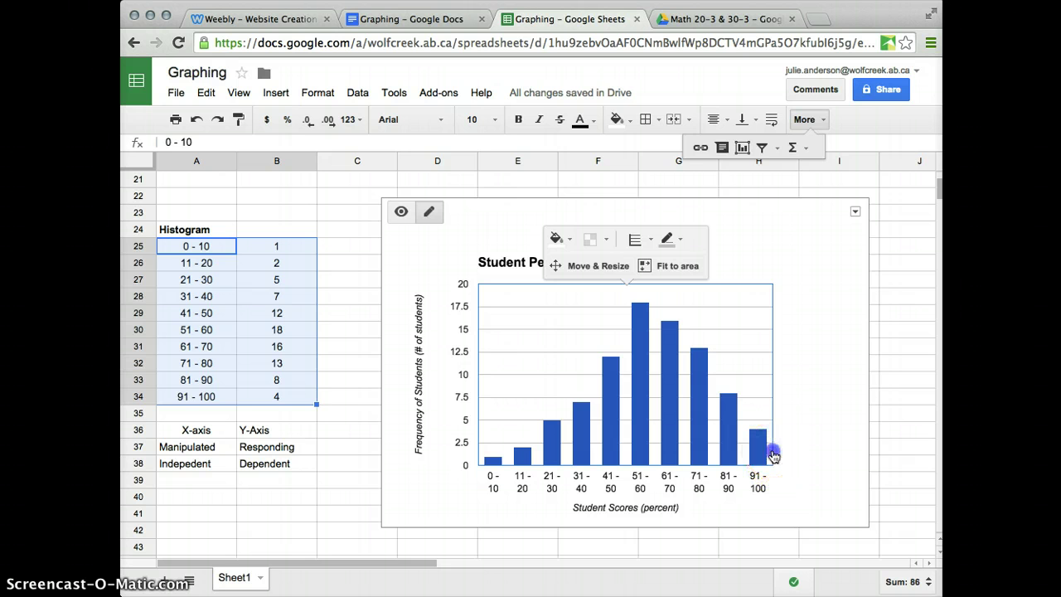
{"action": "left_click", "coordinate": [664, 269]}
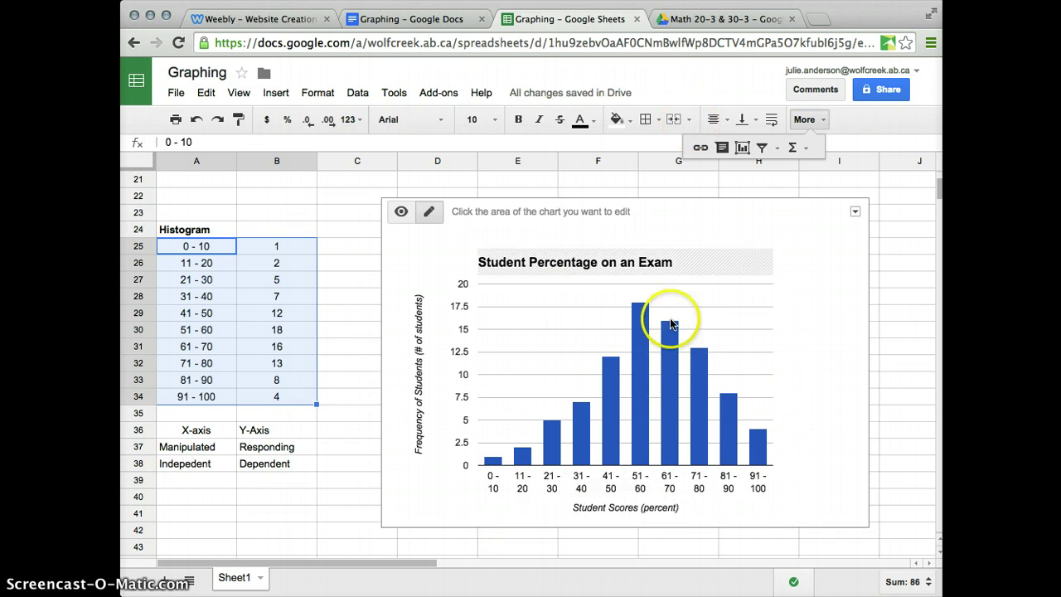
{"action": "left_click", "coordinate": [884, 340]}
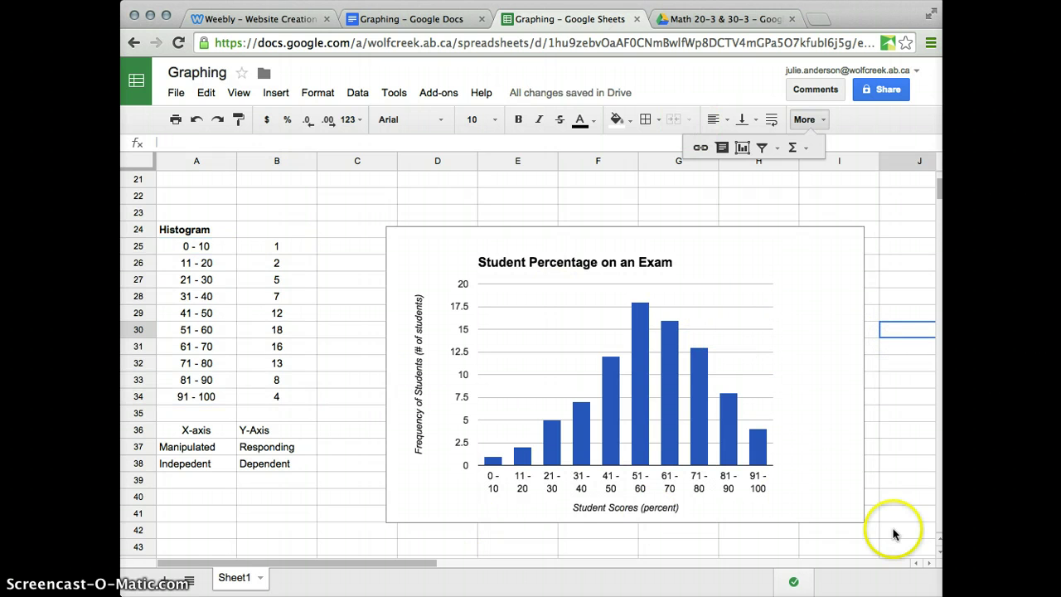